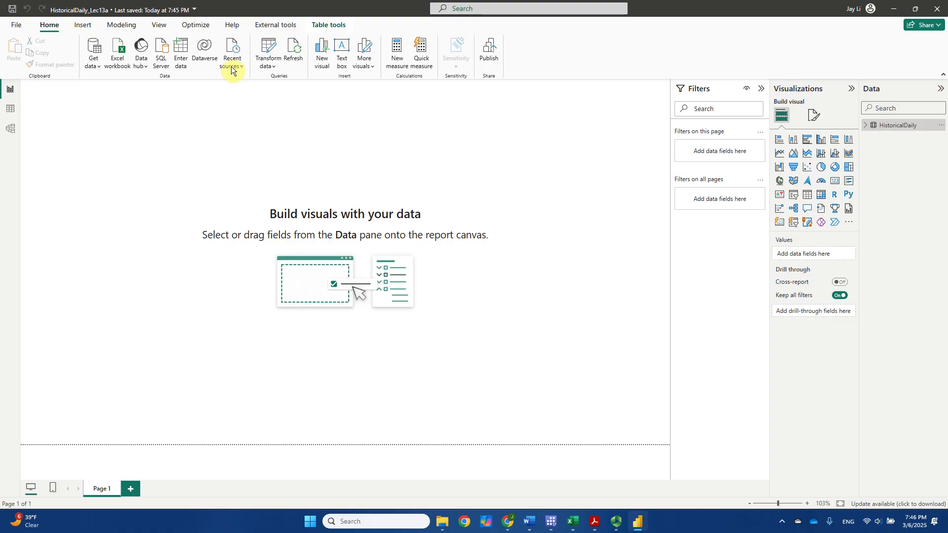
- Open the HistoricalDaily query's code in the Advanced Editor and insert a blank line above let
{"action": "left_click", "coordinate": [269, 45]}
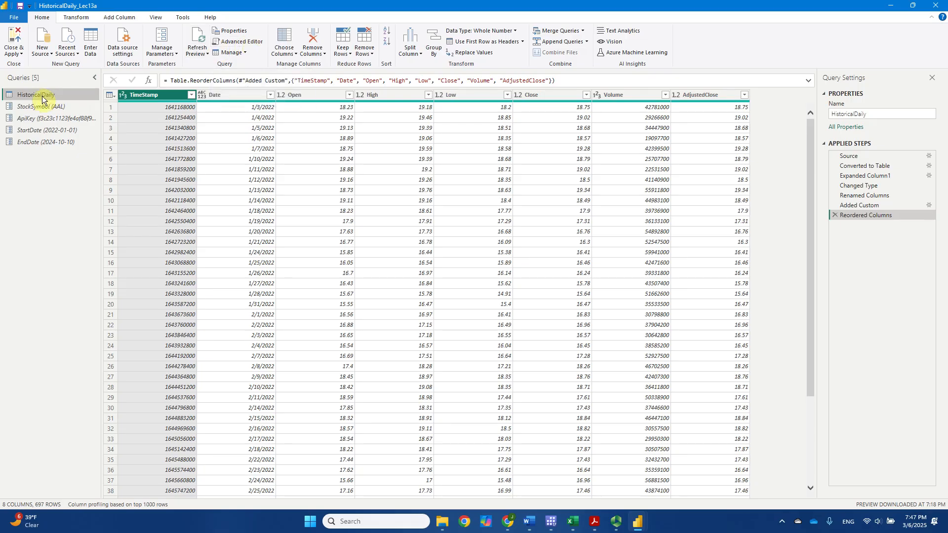
{"action": "left_click", "coordinate": [238, 41]}
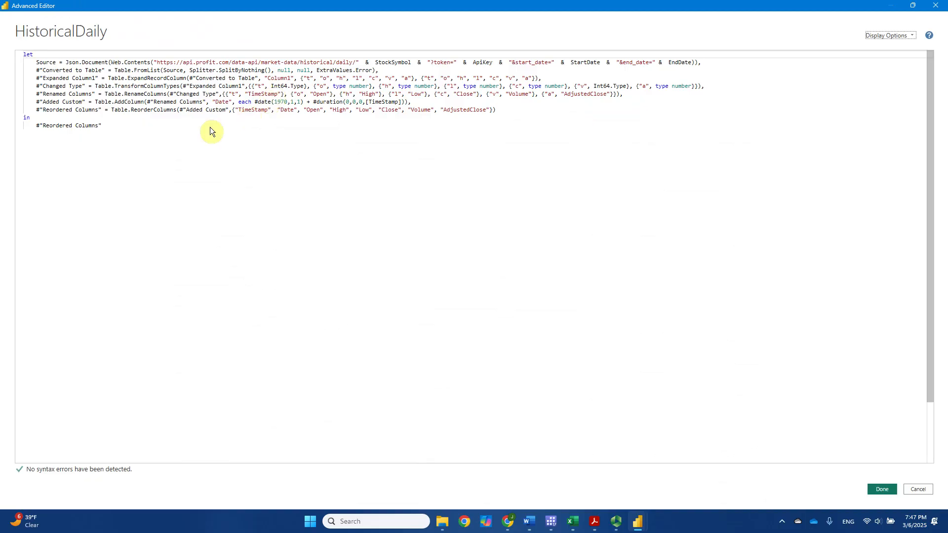
{"action": "left_click", "coordinate": [25, 58]}
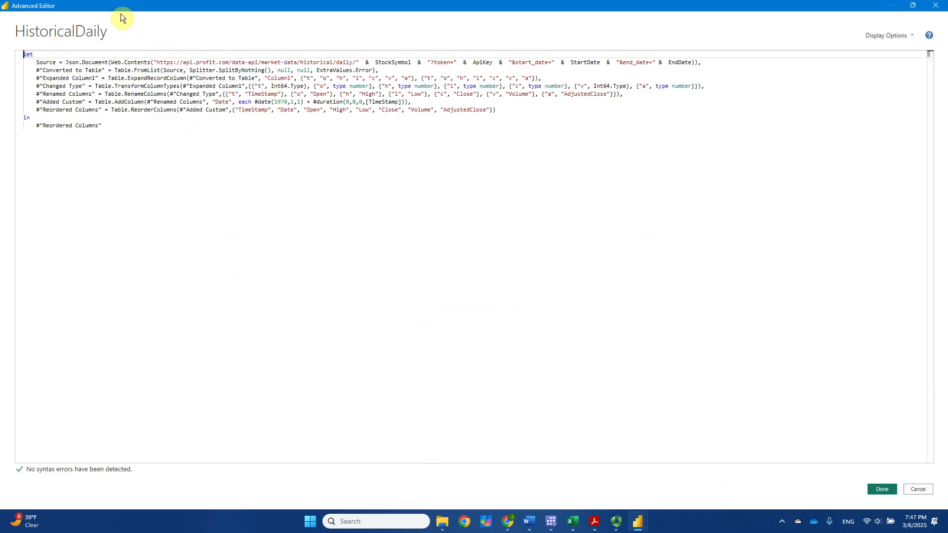
{"action": "key", "text": "Return"}
{"action": "key", "text": "Up"}
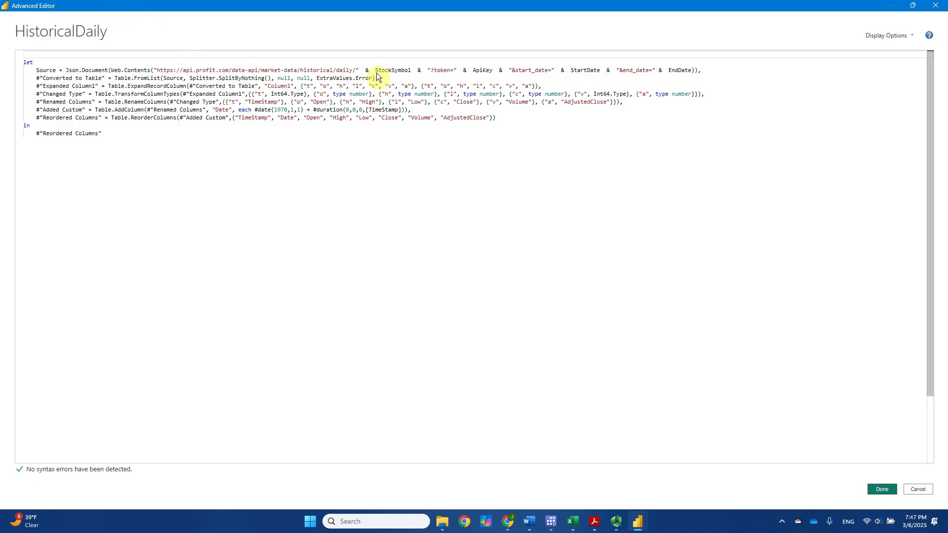
- Add the function header "(StockSymbol as text) =>" on the blank first line of the HistoricalDaily code
{"action": "left_click_drag", "start_coordinate": [375, 73], "coordinate": [413, 72]}
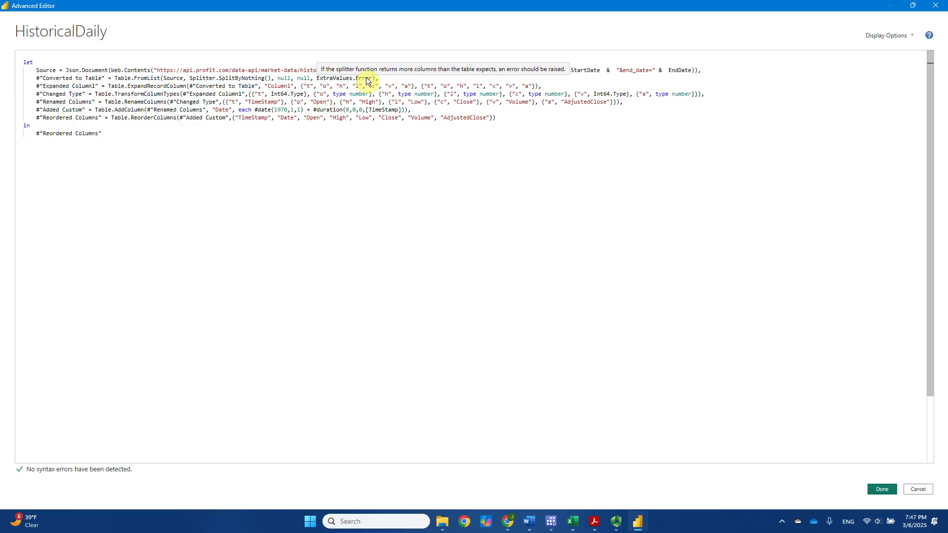
{"action": "left_click", "coordinate": [63, 54]}
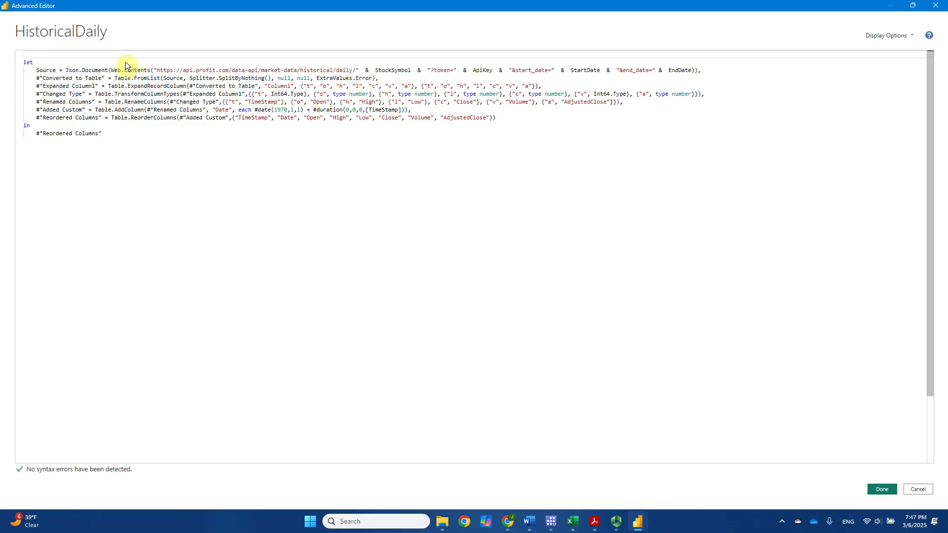
{"action": "type", "text": "(s"}
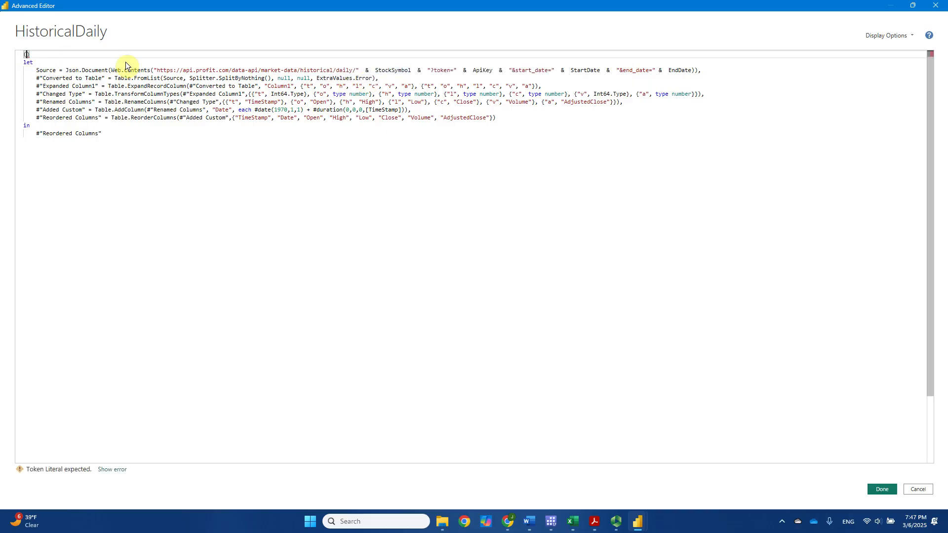
{"action": "key", "text": "Escape"}
{"action": "type", "text": "tart"}
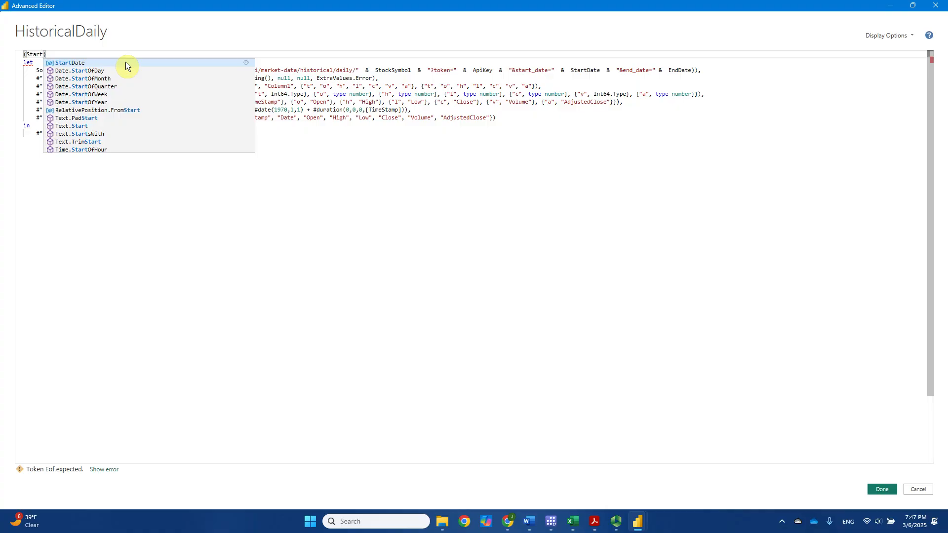
{"action": "key", "text": "BackSpace"}
{"action": "key", "text": "BackSpace"}
{"action": "key", "text": "BackSpace"}
{"action": "type", "text": "ockSymbol"}
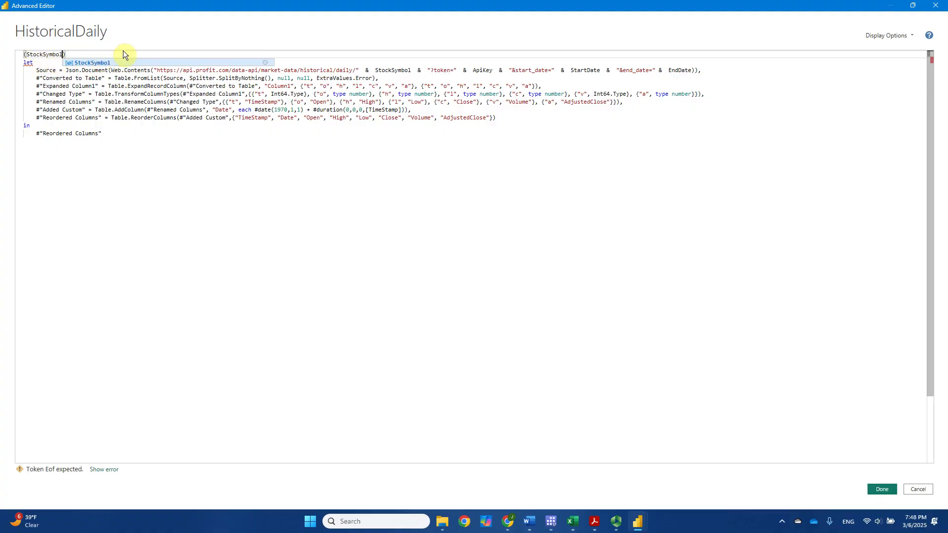
{"action": "type", "text": "as text"}
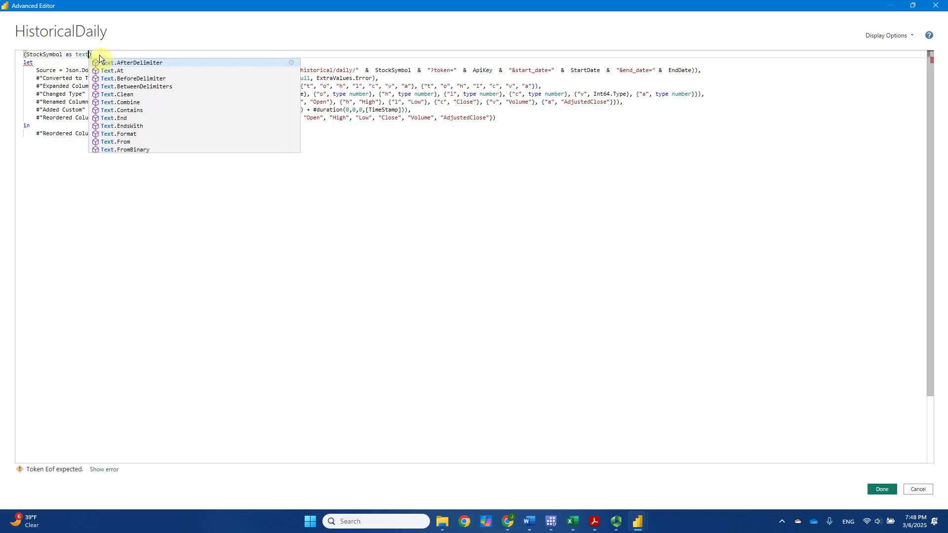
{"action": "left_click", "coordinate": [99, 55]}
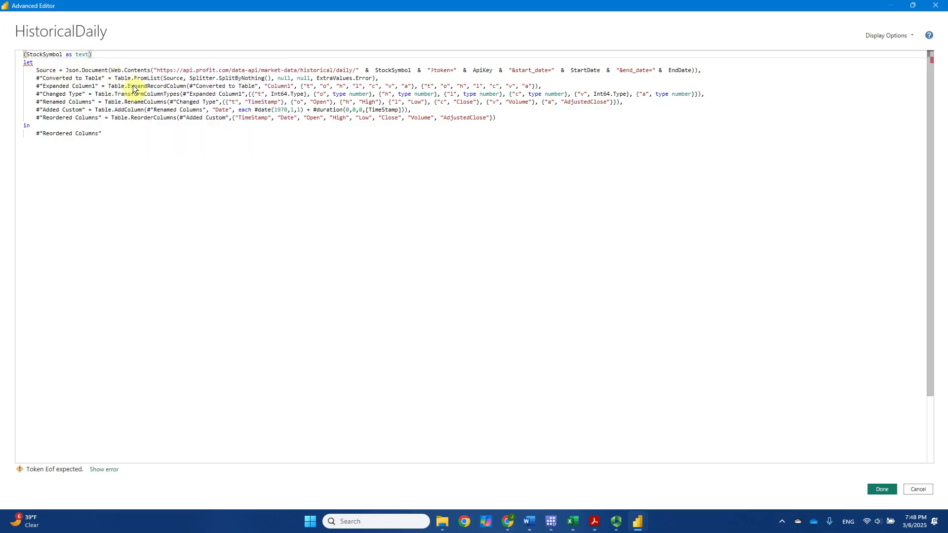
{"action": "type", "text": "=>"}
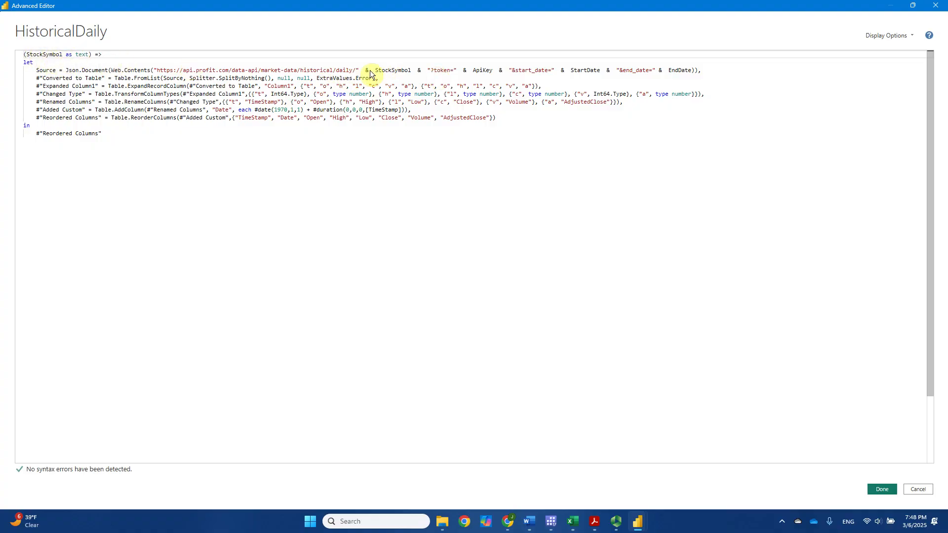
- Compare the StockSymbol reference in the Source line with the new parameter, and apply the edited code to make HistoricalDaily a function
{"action": "left_click_drag", "start_coordinate": [376, 71], "coordinate": [412, 71]}
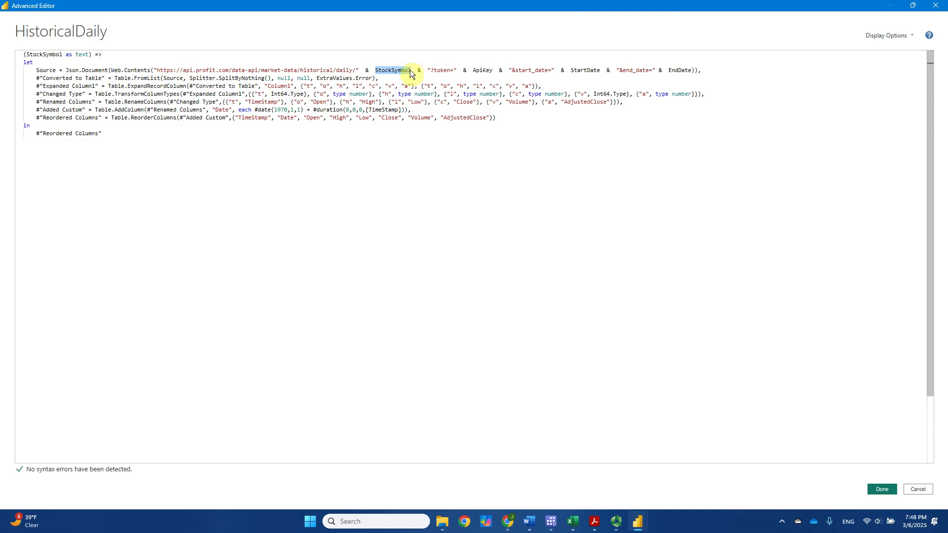
{"action": "left_click", "coordinate": [108, 58]}
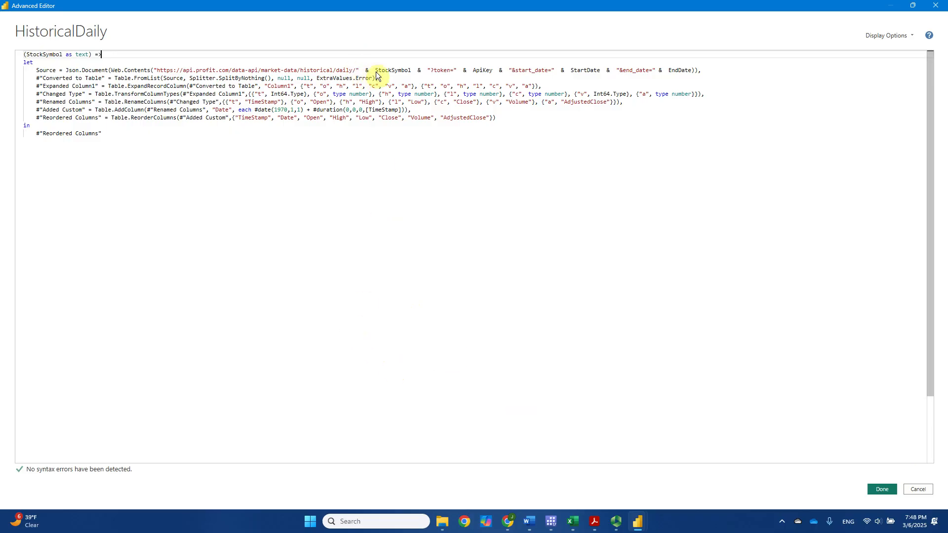
{"action": "left_click_drag", "start_coordinate": [374, 72], "coordinate": [411, 73]}
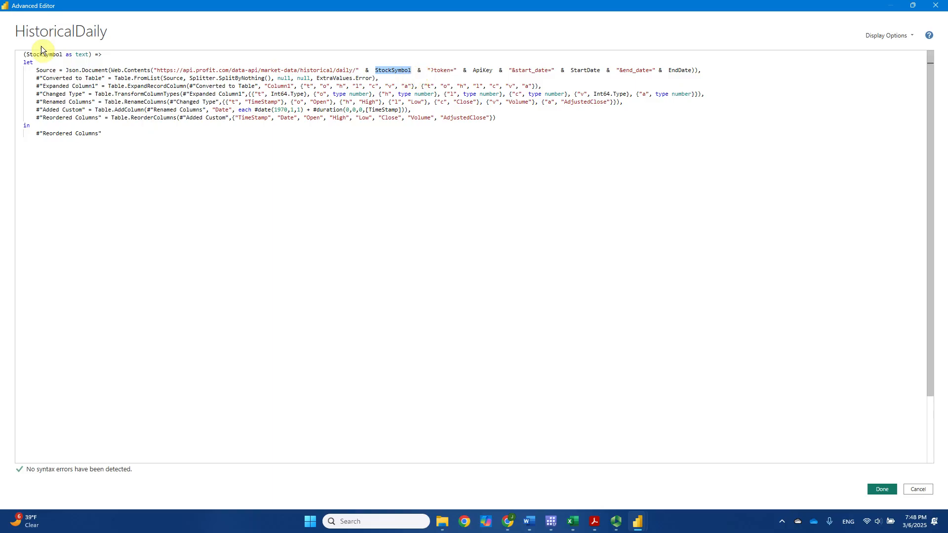
{"action": "left_click_drag", "start_coordinate": [26, 54], "coordinate": [60, 54]}
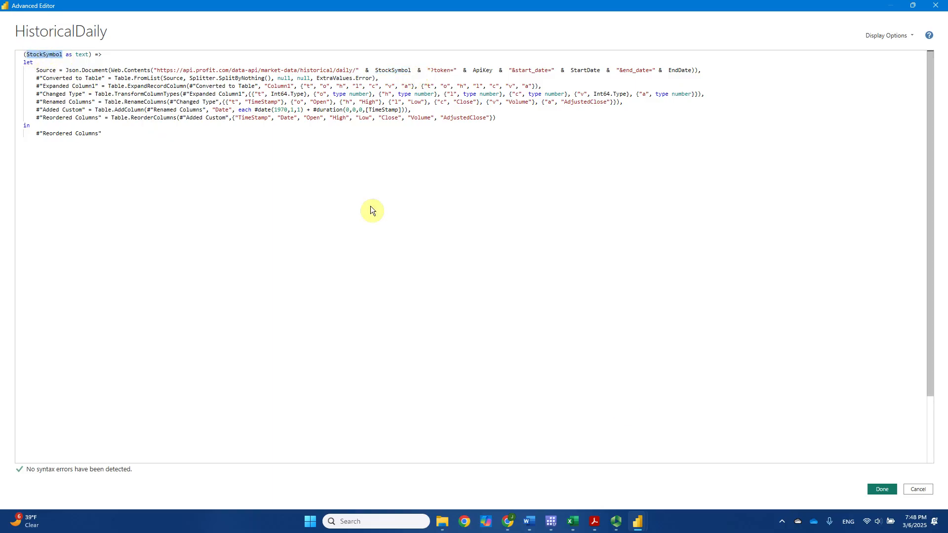
{"action": "left_click", "coordinate": [883, 489]}
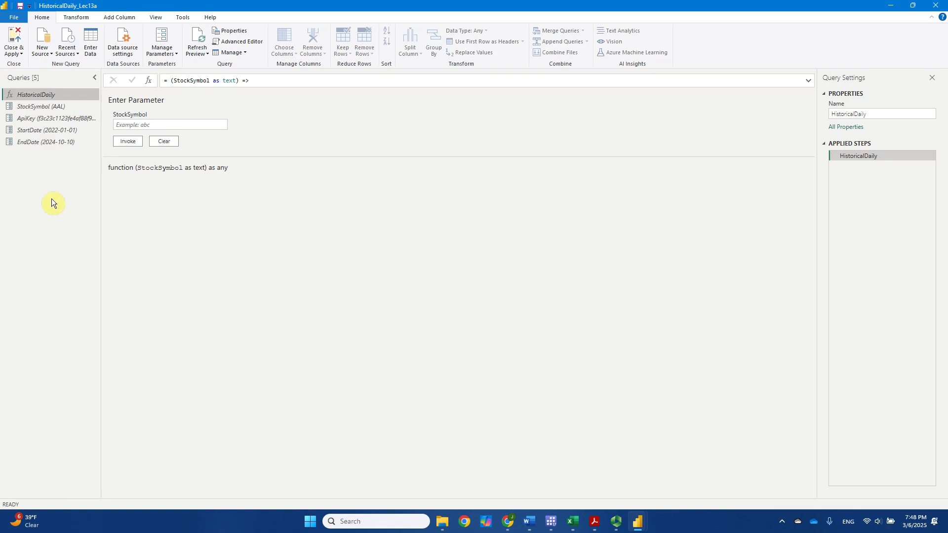
- Start a manually entered table and fill its first column with AAPL, TSLA and COST
{"action": "left_click", "coordinate": [90, 39]}
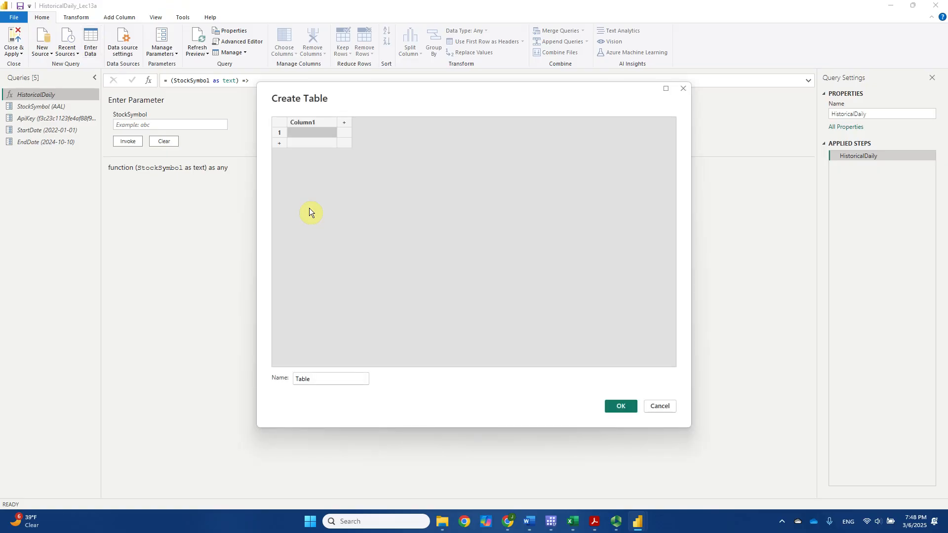
{"action": "left_click", "coordinate": [303, 131]}
{"action": "key", "text": "Return"}
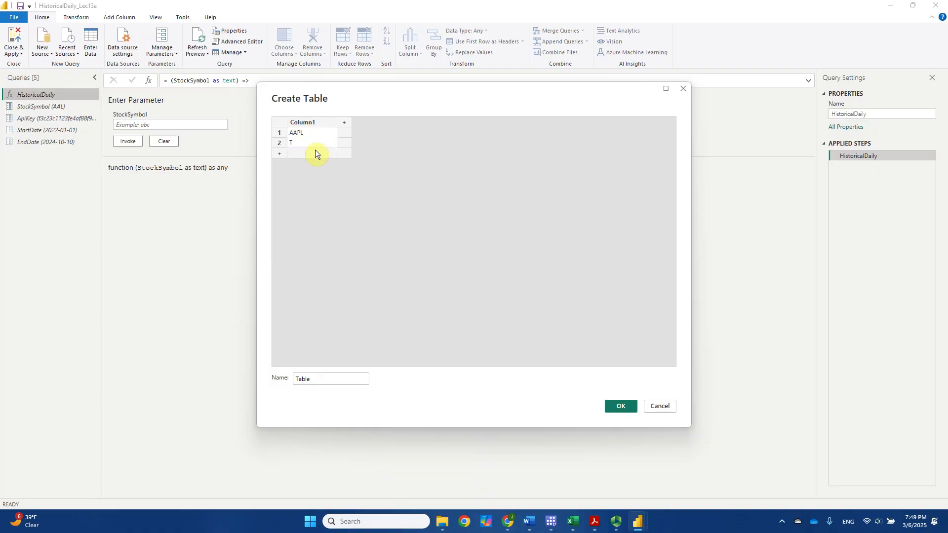
{"action": "left_click", "coordinate": [315, 153]}
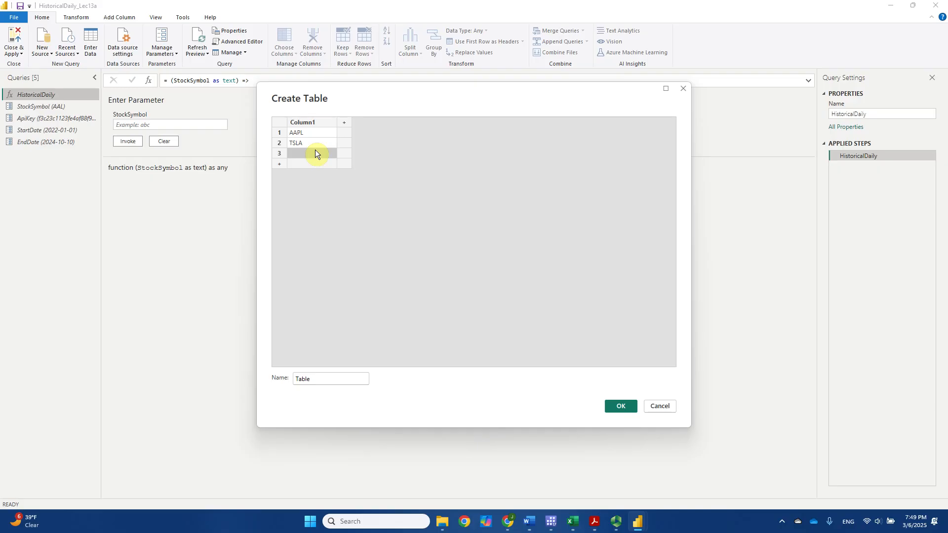
{"action": "left_click", "coordinate": [298, 151]}
{"action": "type", "text": "COST"}
{"action": "key", "text": "Return"}
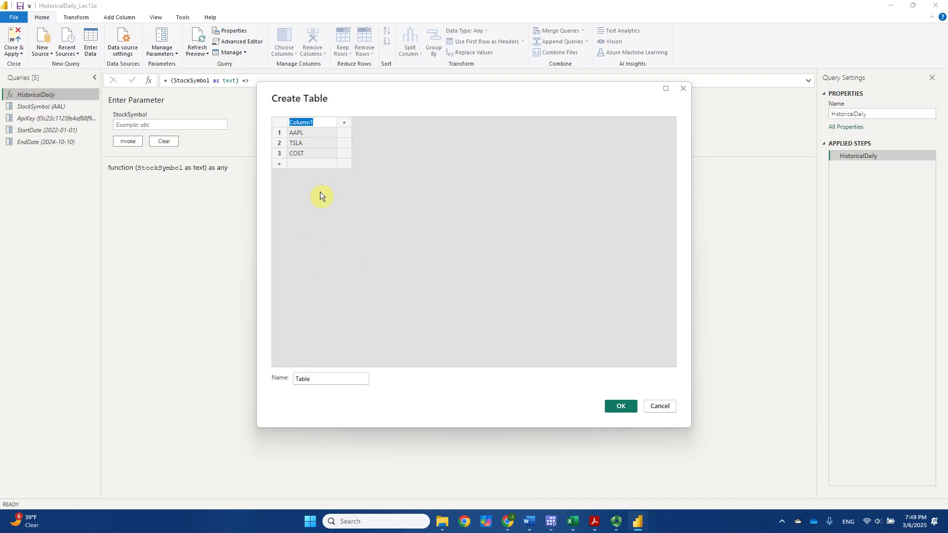
- Name the table's column Symbols and create the table under the name Stocks
{"action": "type", "text": "Symbols"}
{"action": "key", "text": "Return"}
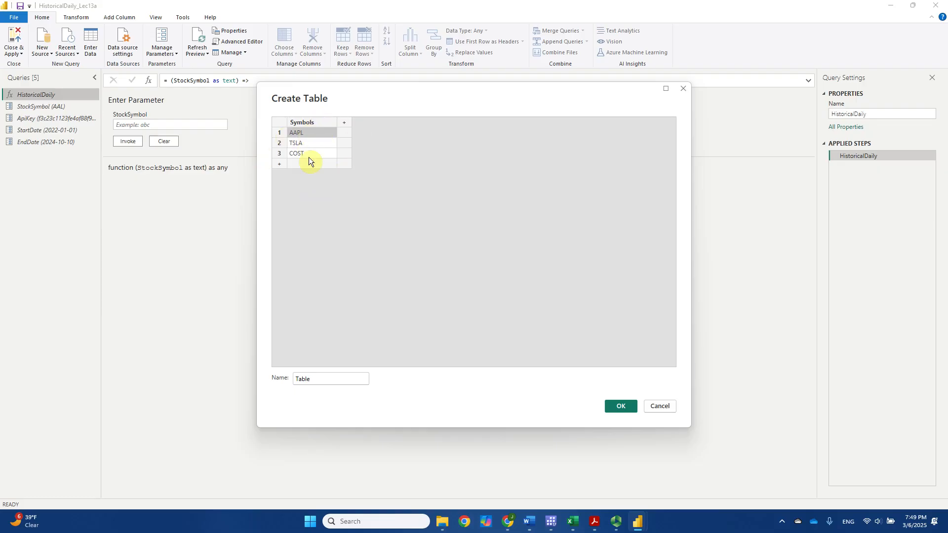
{"action": "double_click", "coordinate": [319, 382]}
{"action": "type", "text": "Stocks"}
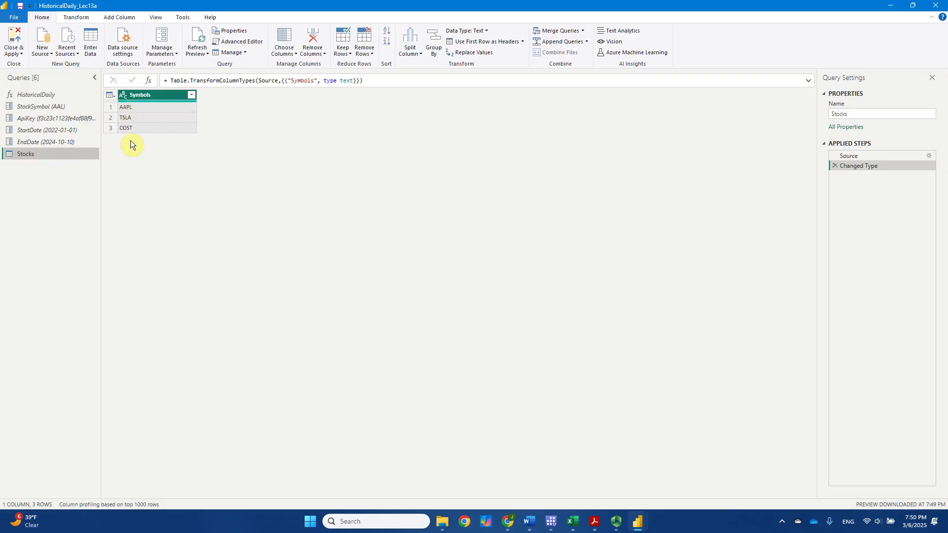
- Check that the Symbols column uses the Text data type and view the Stocks query's code
{"action": "left_click", "coordinate": [124, 95]}
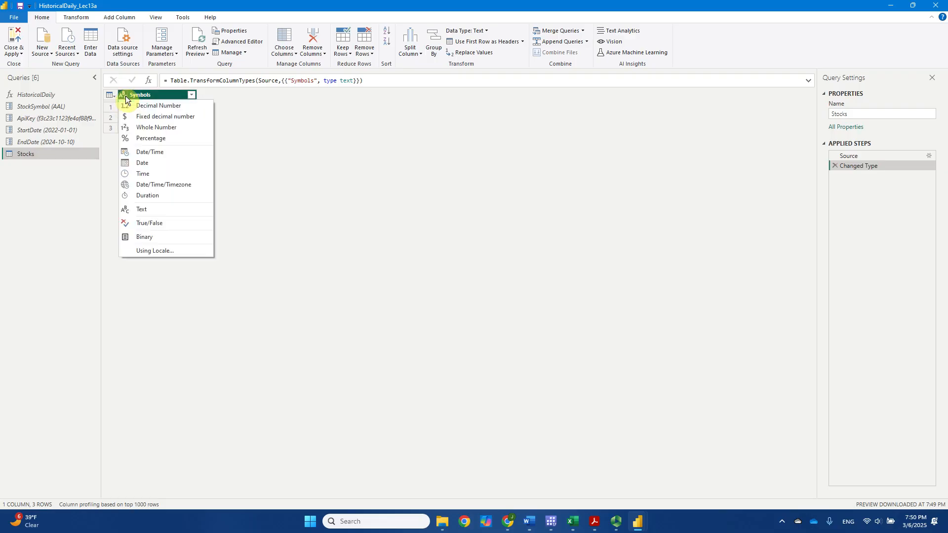
{"action": "left_click", "coordinate": [167, 211]}
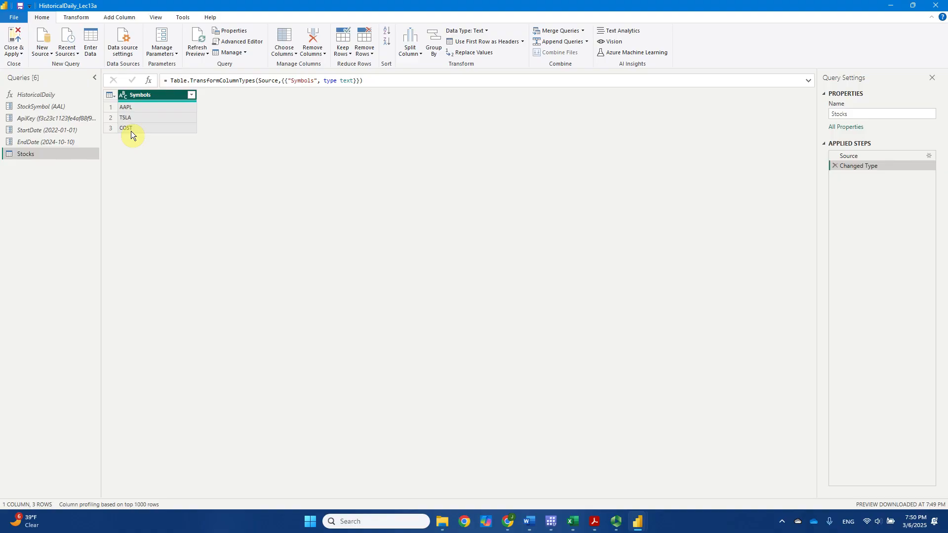
{"action": "left_click", "coordinate": [245, 42]}
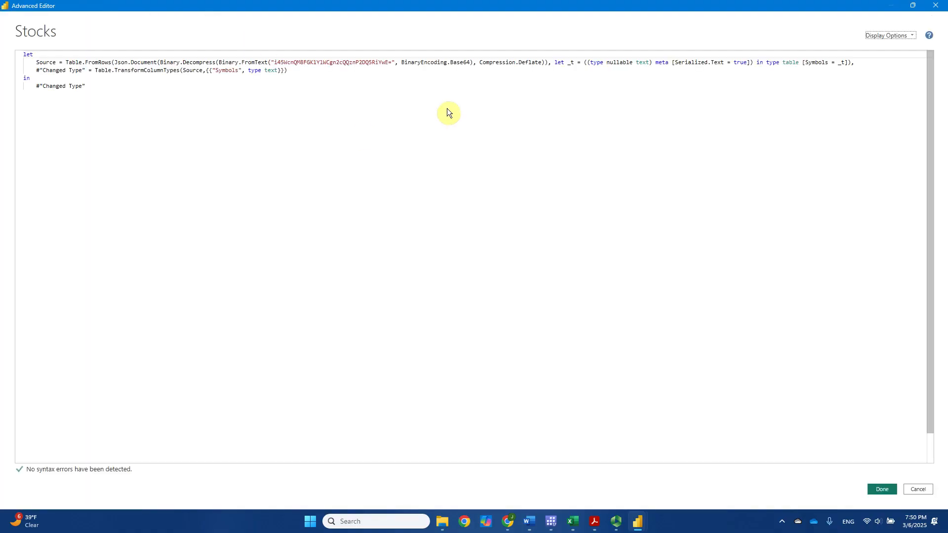
{"action": "left_click", "coordinate": [935, 5]}
- Review where the StockSymbol parameter is used in the HistoricalDaily function's code, without changing it
{"action": "left_click", "coordinate": [45, 97]}
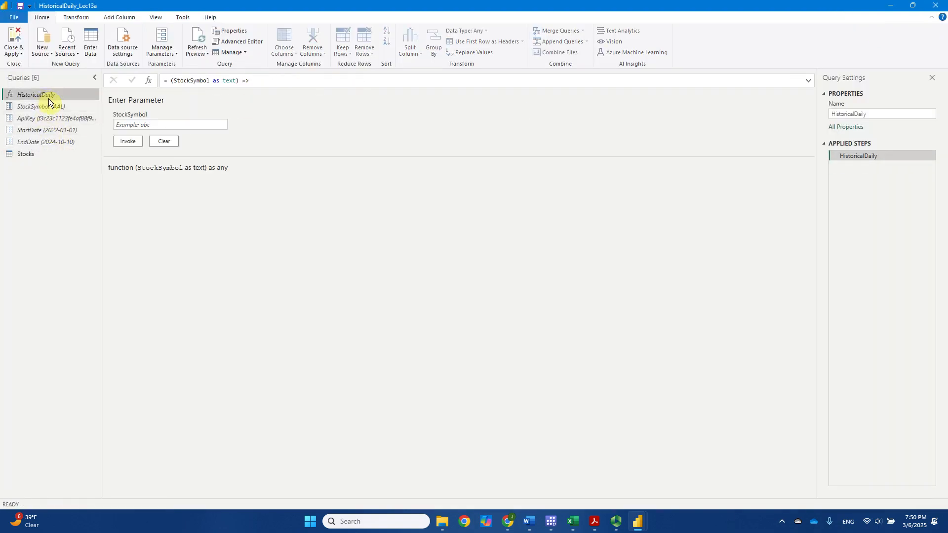
{"action": "left_click", "coordinate": [242, 42]}
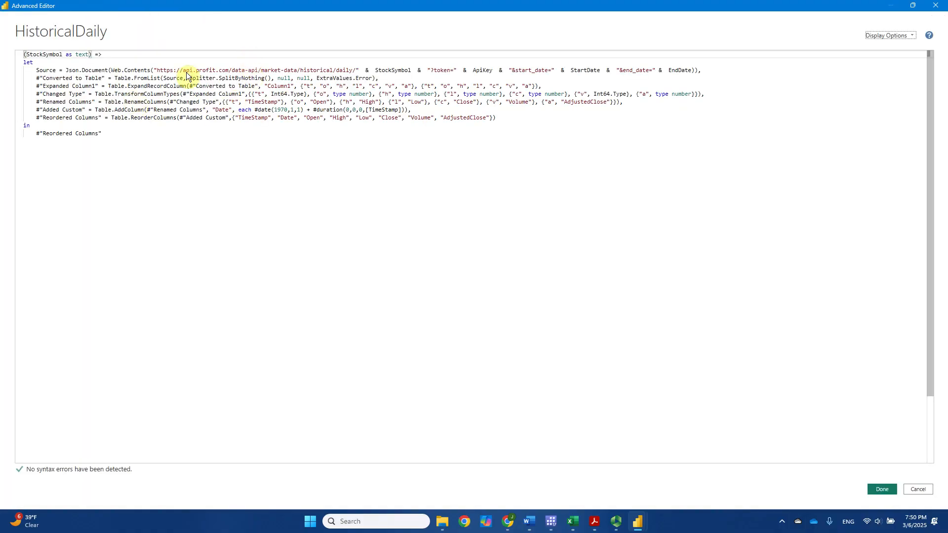
{"action": "left_click_drag", "start_coordinate": [375, 70], "coordinate": [413, 70]}
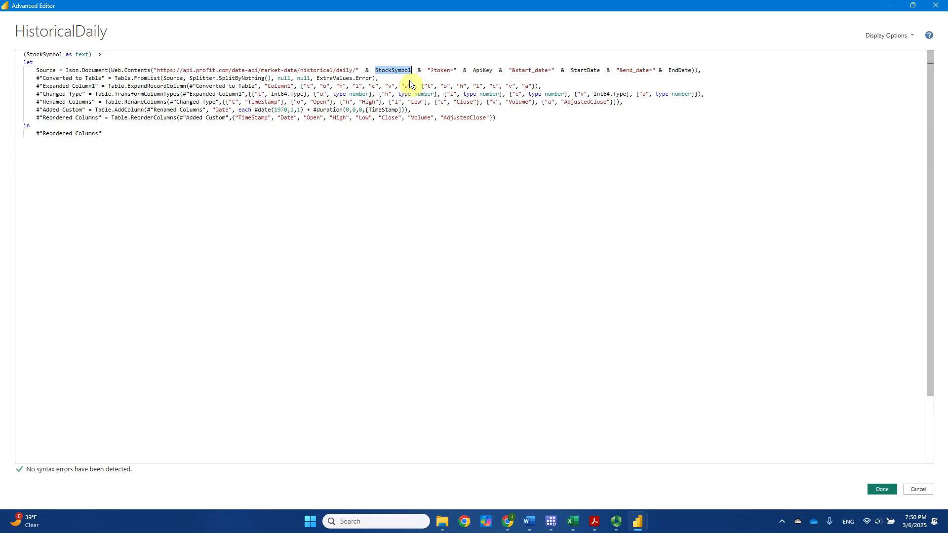
{"action": "left_click", "coordinate": [936, 4]}
- Start invoking a custom function on the Stocks query as a new column, using HistoricalDaily as the function query
{"action": "left_click", "coordinate": [27, 155]}
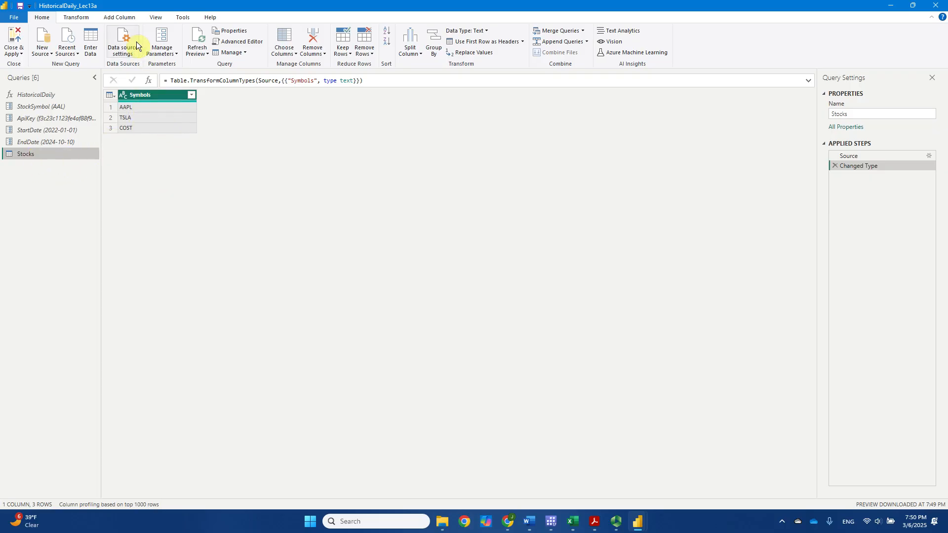
{"action": "left_click", "coordinate": [131, 18]}
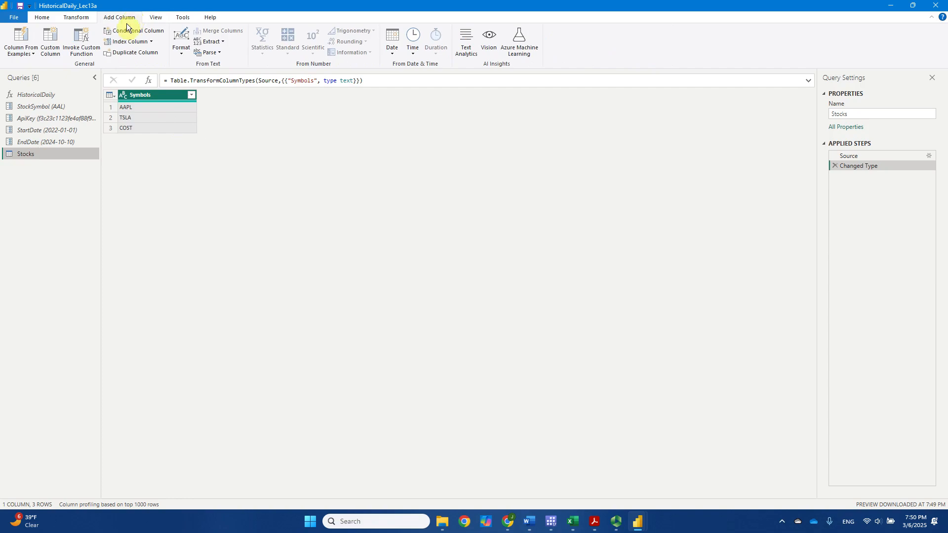
{"action": "left_click", "coordinate": [77, 51]}
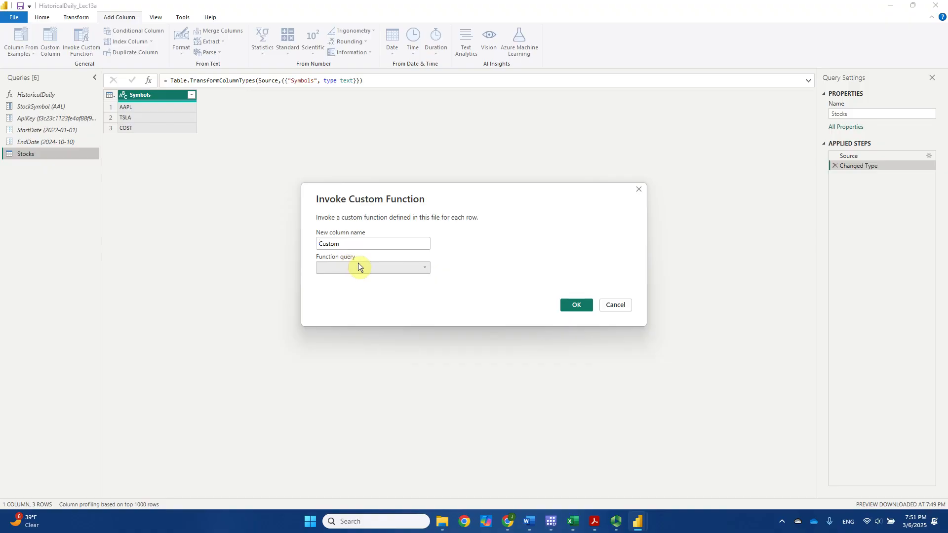
{"action": "left_click", "coordinate": [428, 271]}
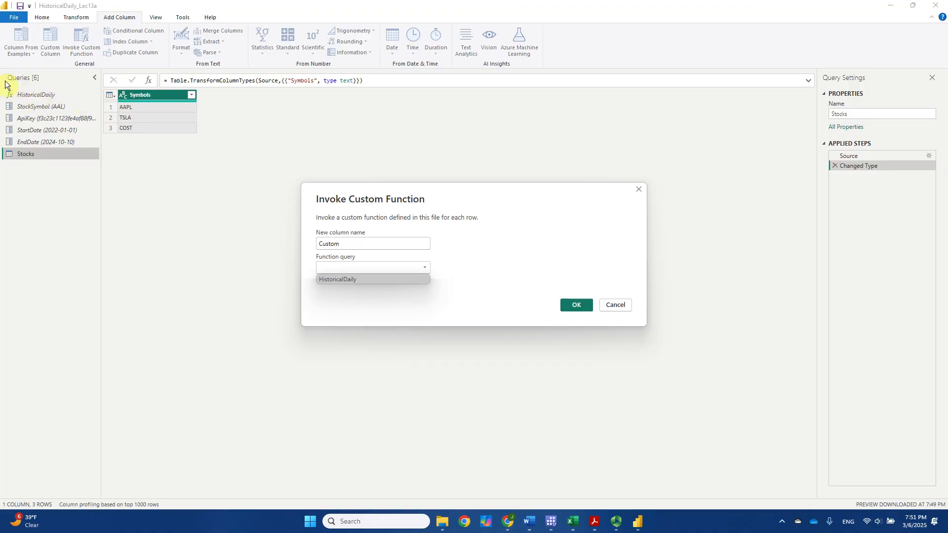
{"action": "left_click", "coordinate": [346, 280]}
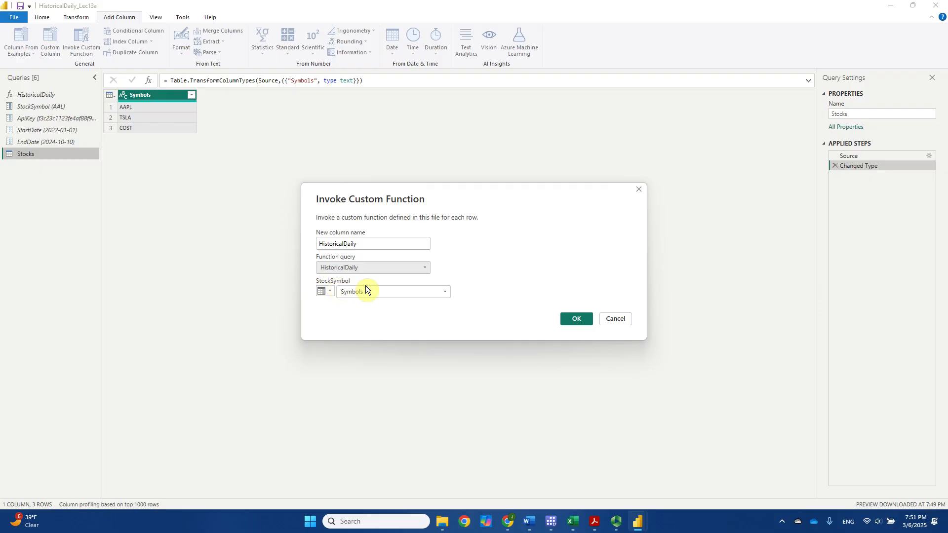
- Supply the StockSymbol argument by column name from the Symbols column and add the invoked function column
{"action": "left_click", "coordinate": [331, 293]}
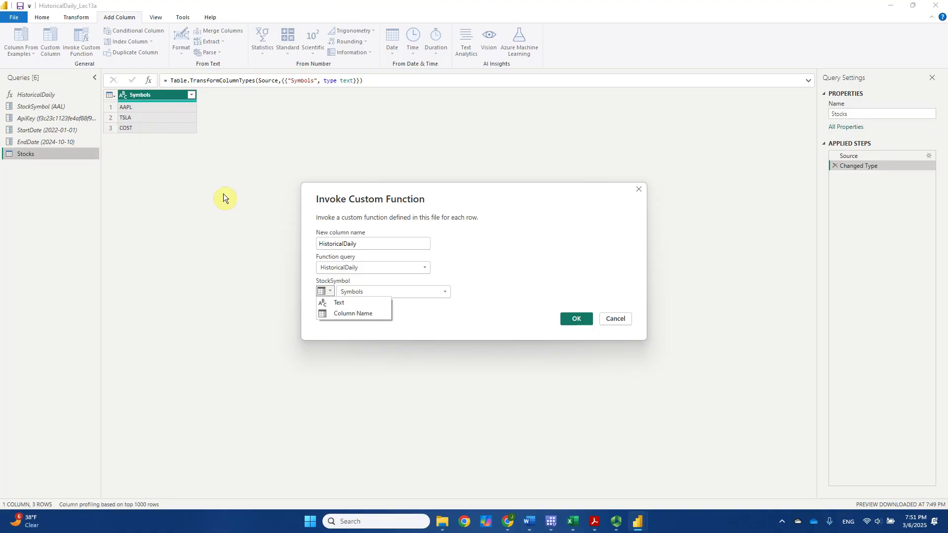
{"action": "left_click", "coordinate": [347, 314]}
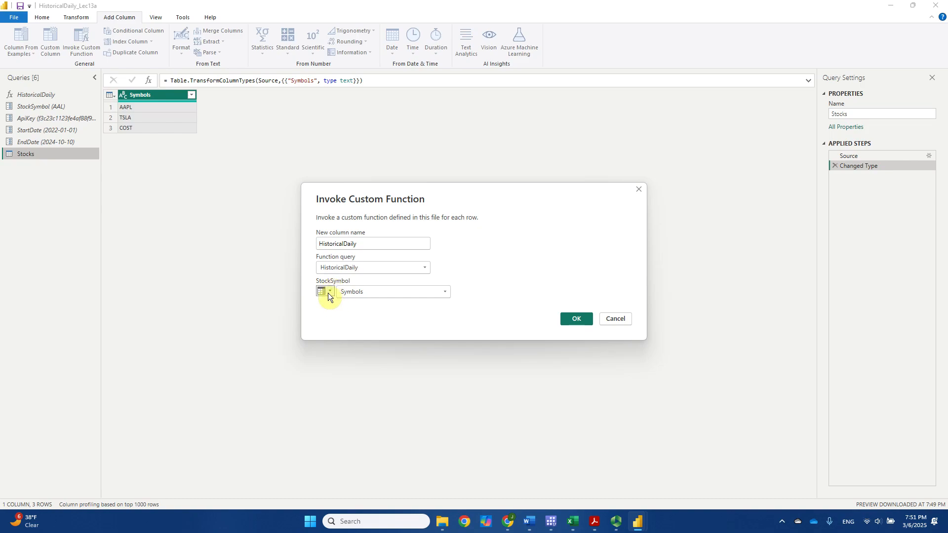
{"action": "left_click", "coordinate": [328, 292]}
{"action": "left_click", "coordinate": [341, 313]}
{"action": "left_click", "coordinate": [330, 292]}
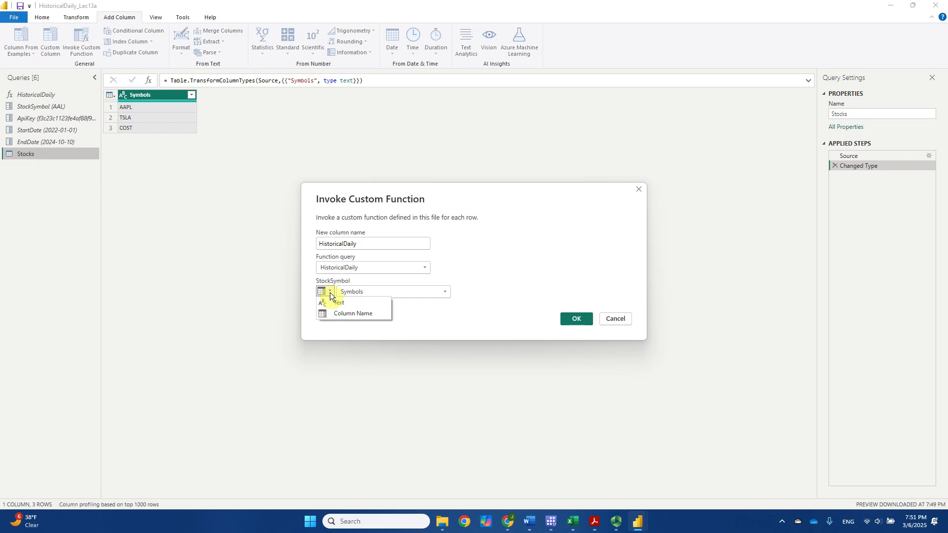
{"action": "left_click", "coordinate": [344, 318]}
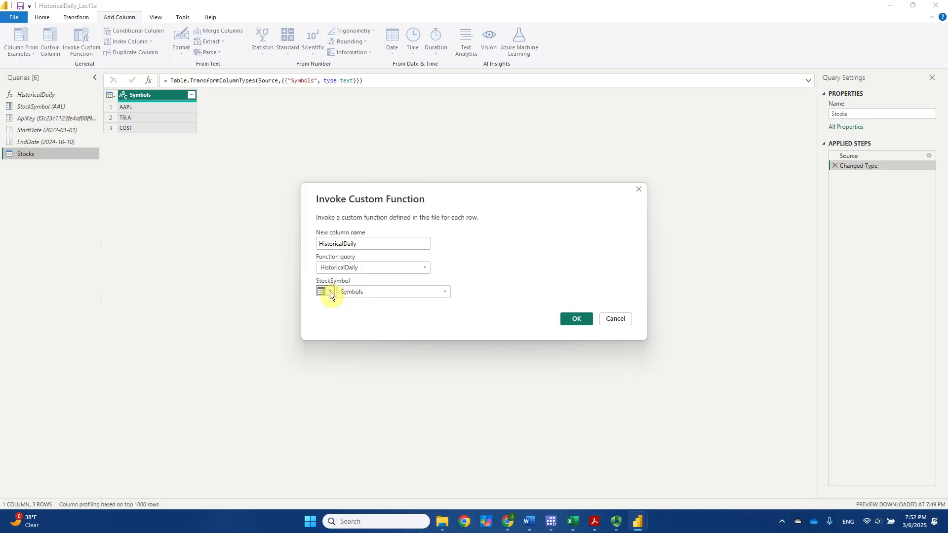
{"action": "left_click", "coordinate": [445, 294]}
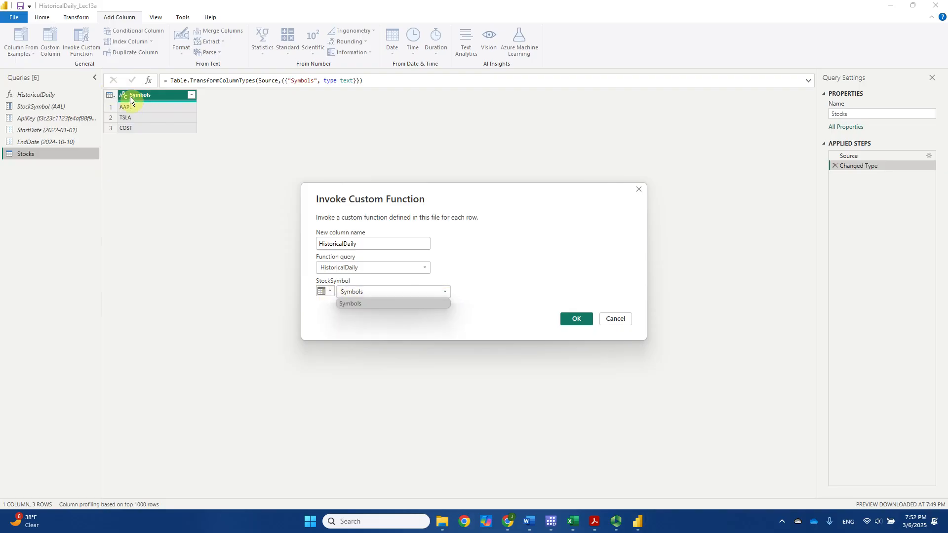
{"action": "left_click", "coordinate": [377, 303]}
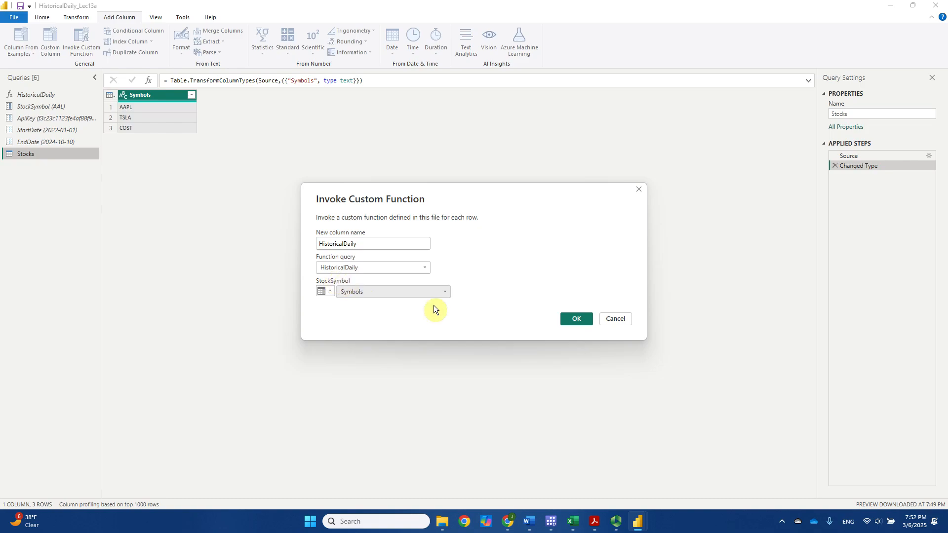
{"action": "left_click", "coordinate": [577, 318]}
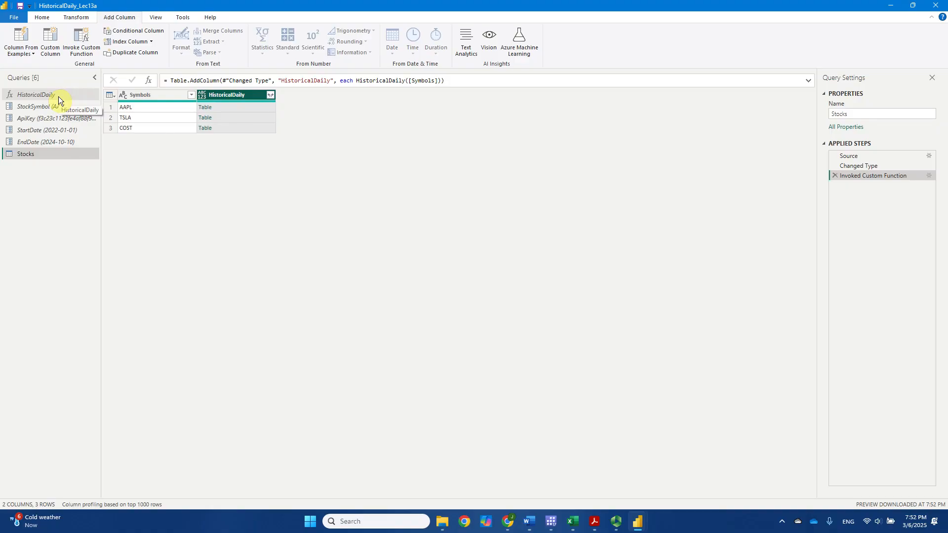
- Load the full column list of HistoricalDaily and expand all its columns without the original column name as prefix
{"action": "left_click", "coordinate": [270, 96]}
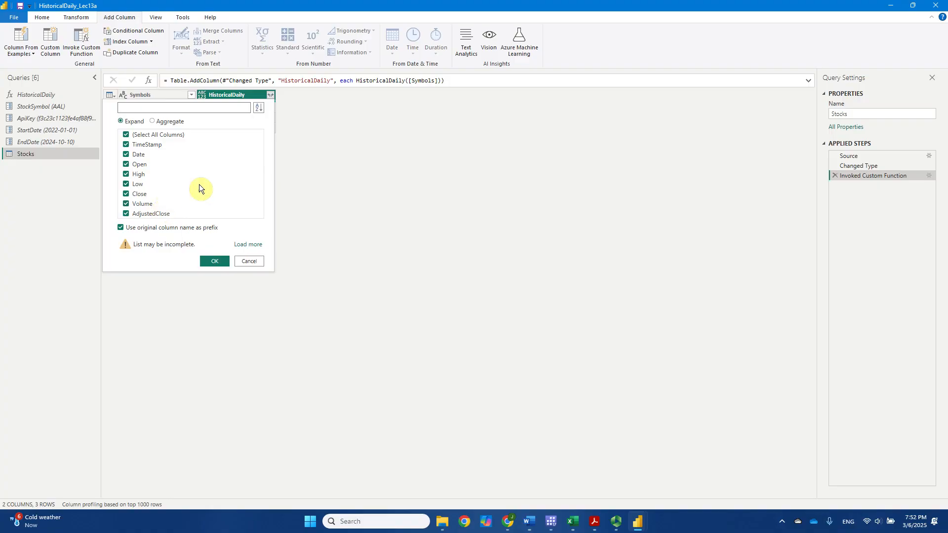
{"action": "left_click", "coordinate": [248, 244]}
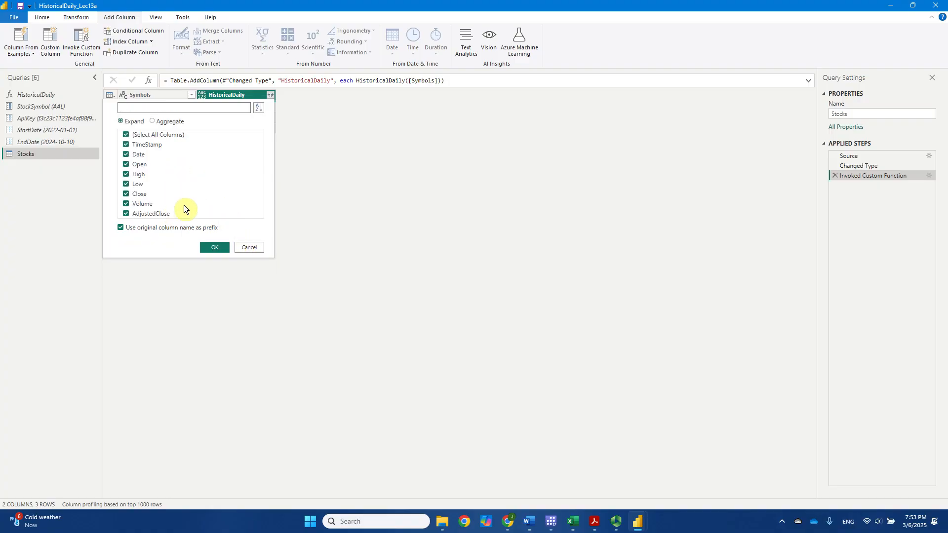
{"action": "left_click", "coordinate": [121, 228]}
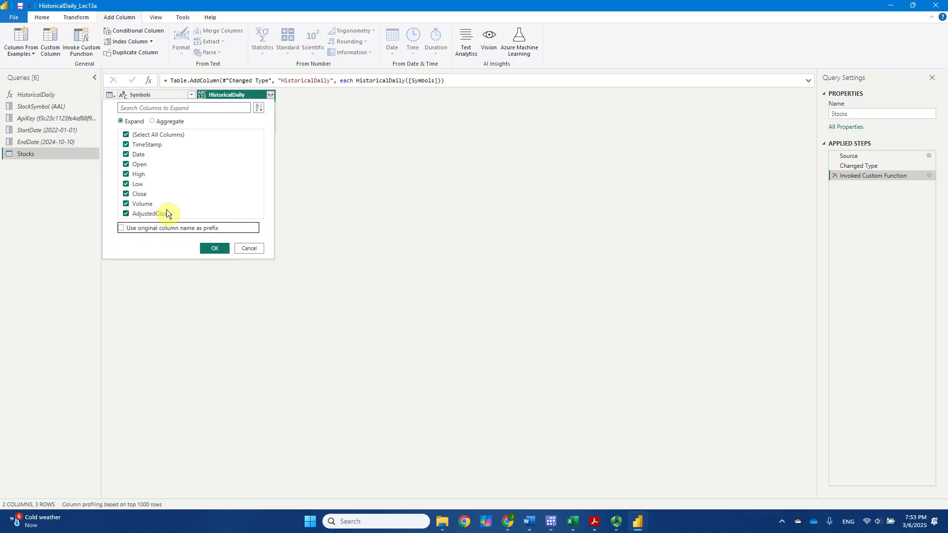
{"action": "left_click", "coordinate": [212, 250]}
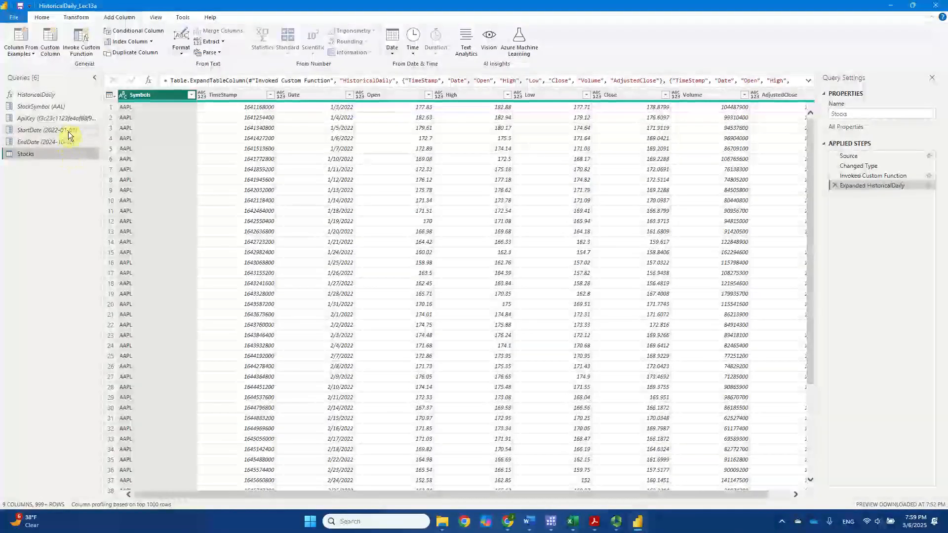
- Set the StartDate parameter to 2024-07-01 and return to the Stocks query
{"action": "left_click", "coordinate": [69, 131]}
{"action": "left_click", "coordinate": [127, 94]}
{"action": "key", "text": "BackSpace"}
{"action": "type", "text": "4"}
{"action": "key", "text": "Right"}
{"action": "key", "text": "Right"}
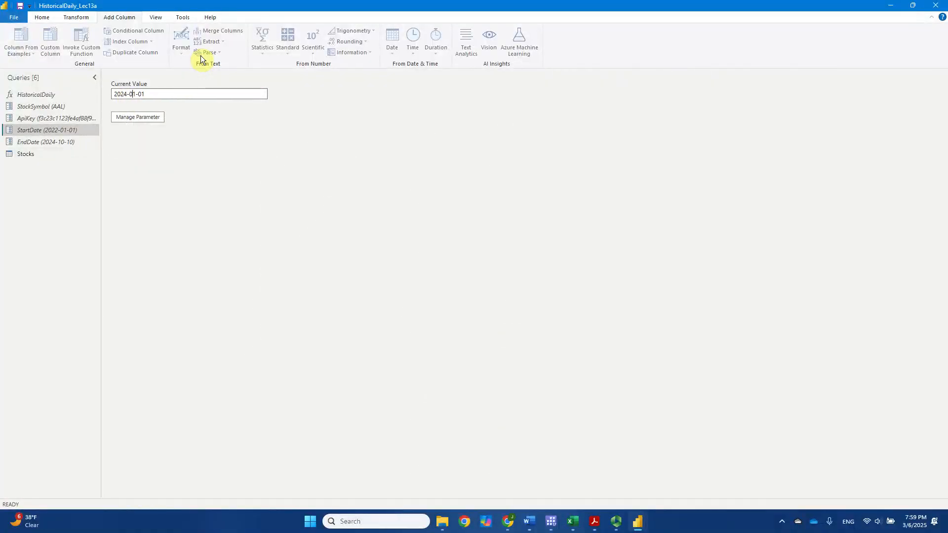
{"action": "key", "text": "Delete"}
{"action": "type", "text": "7"}
{"action": "left_click", "coordinate": [34, 156]}
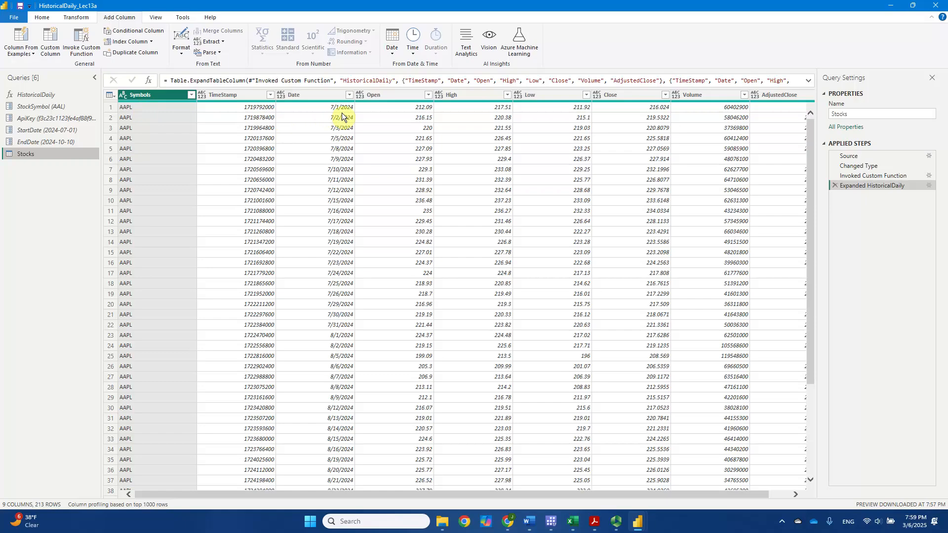
- Look through the Stocks rows to check the daily data and dates for AAPL, TSLA and COST
{"action": "scroll", "coordinate": [313, 288], "scroll_direction": "down", "scroll_amount": 8}
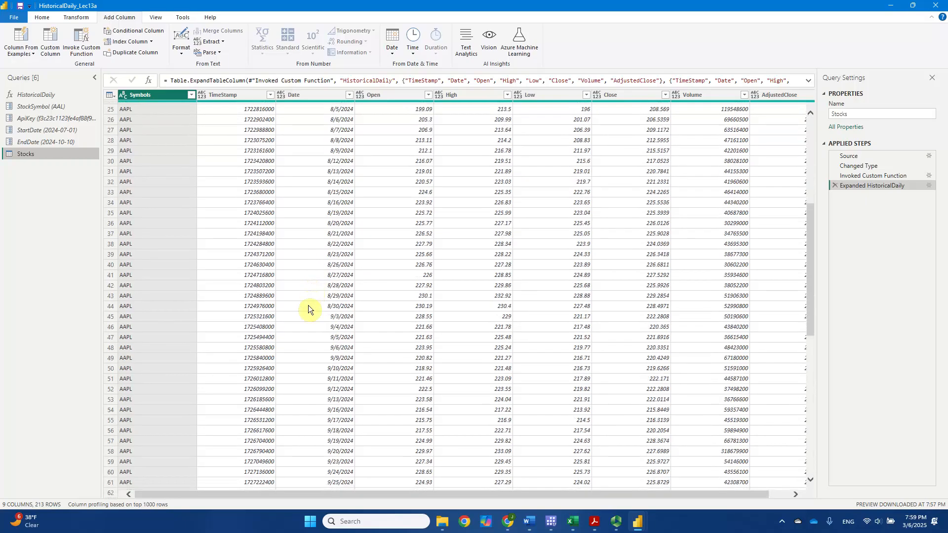
{"action": "scroll", "coordinate": [309, 316], "scroll_direction": "down", "scroll_amount": 7}
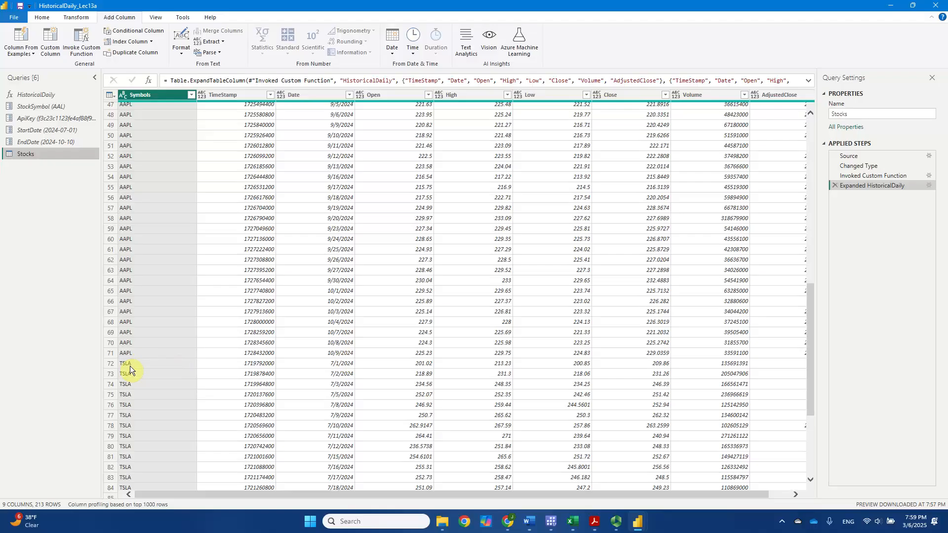
{"action": "scroll", "coordinate": [317, 375], "scroll_direction": "down", "scroll_amount": 4}
{"action": "scroll", "coordinate": [317, 375], "scroll_direction": "down", "scroll_amount": 9}
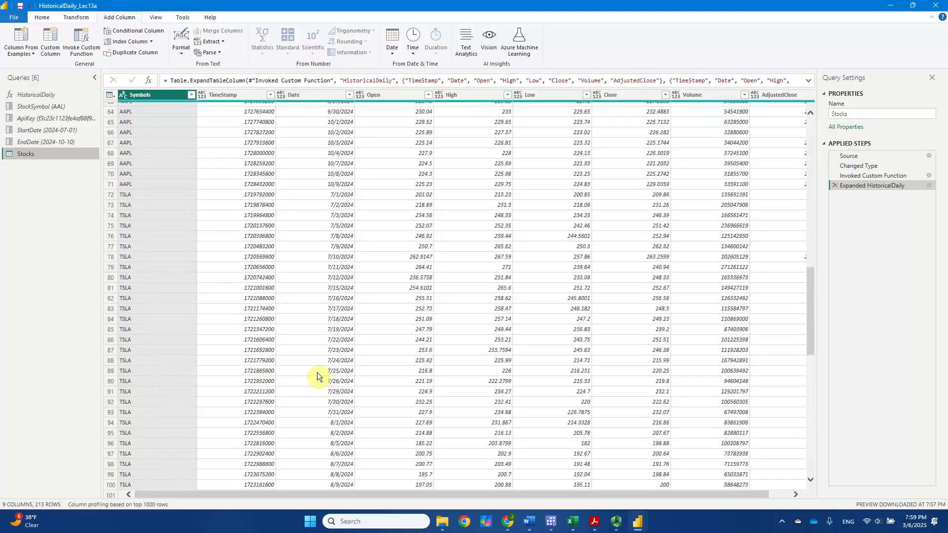
{"action": "scroll", "coordinate": [317, 376], "scroll_direction": "down", "scroll_amount": 11}
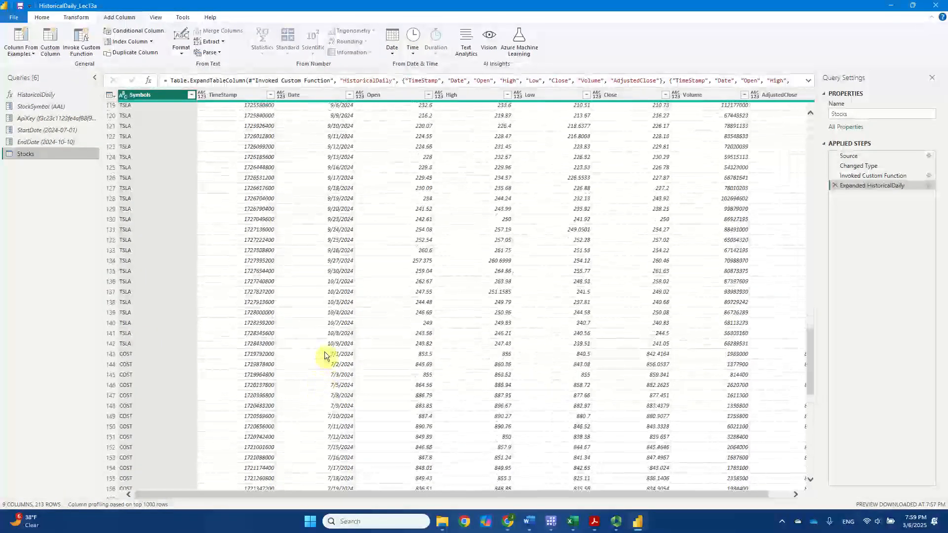
{"action": "scroll", "coordinate": [310, 372], "scroll_direction": "down", "scroll_amount": 15}
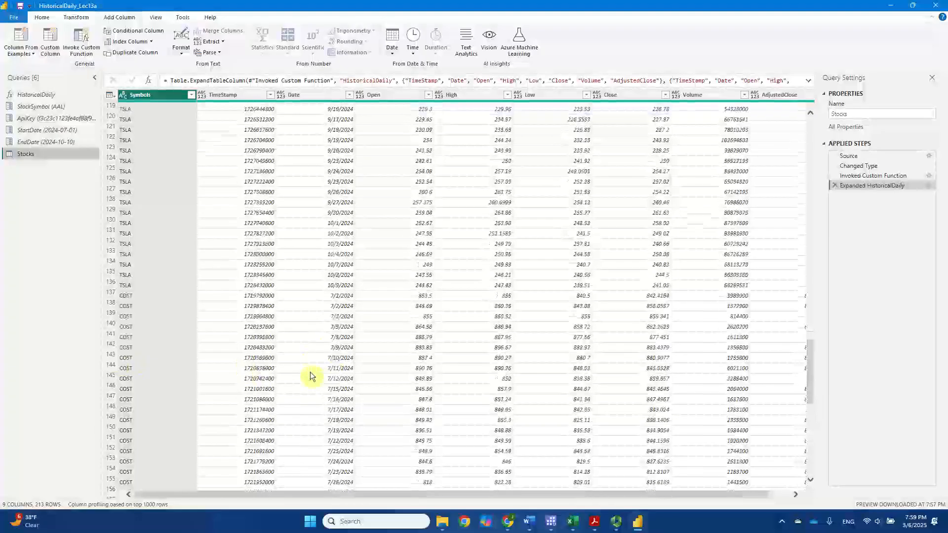
{"action": "scroll", "coordinate": [310, 376], "scroll_direction": "up", "scroll_amount": 19}
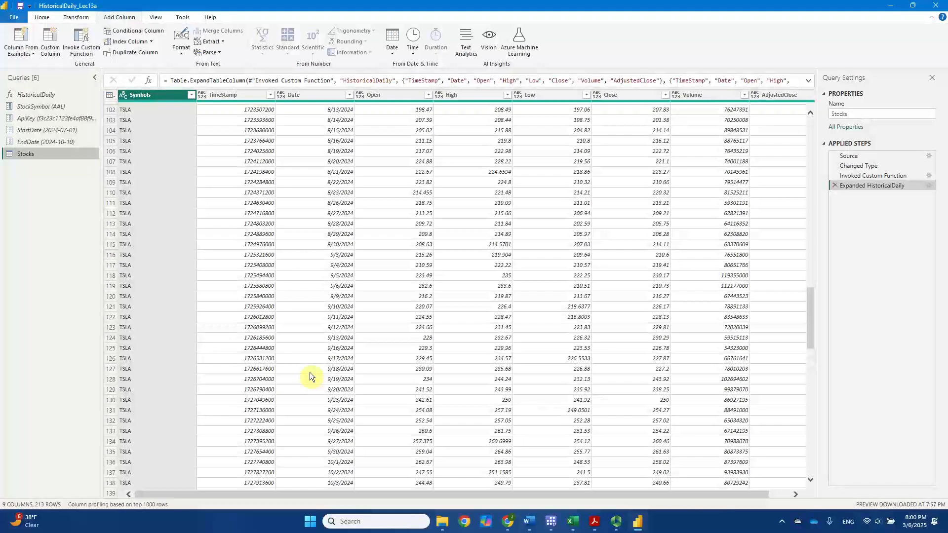
- Check the values of the StartDate and EndDate parameters and go back to the Stocks query
{"action": "left_click", "coordinate": [75, 131]}
{"action": "left_click", "coordinate": [75, 143]}
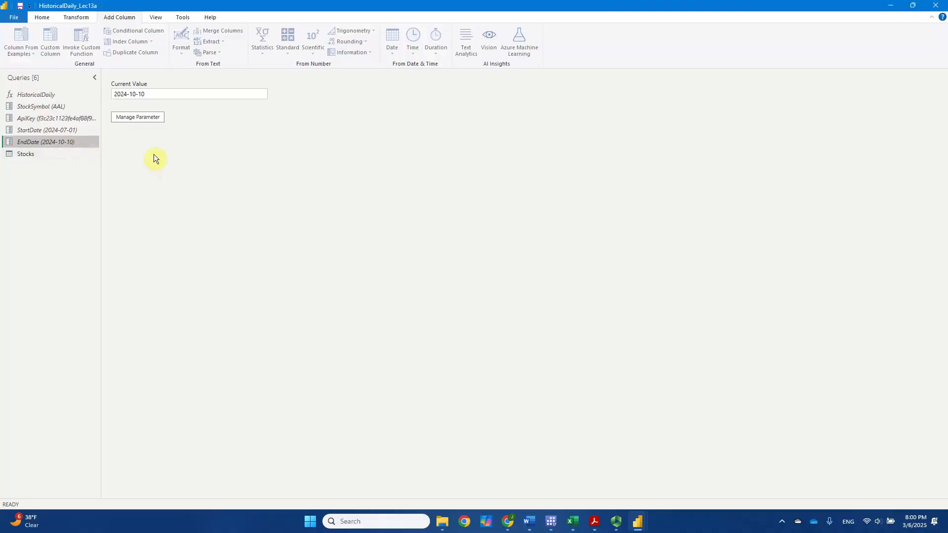
{"action": "left_click", "coordinate": [36, 157]}
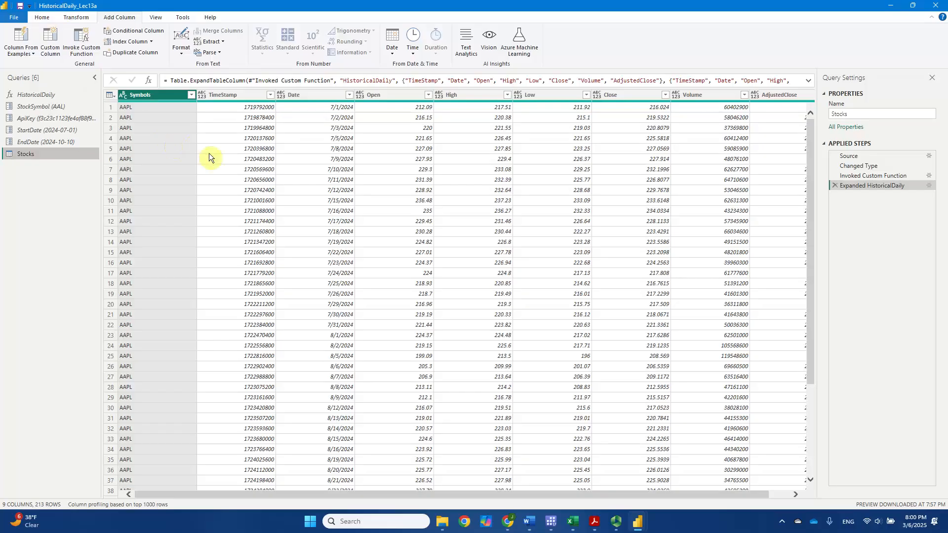
- Change the Date column of the Stocks query to the Date data type, then close and apply the queries
{"action": "left_click", "coordinate": [283, 96]}
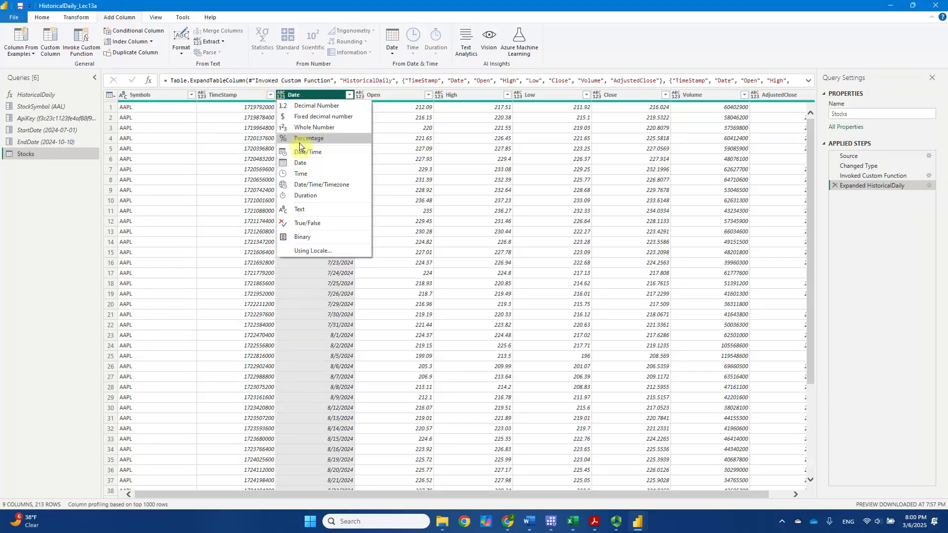
{"action": "left_click", "coordinate": [308, 165]}
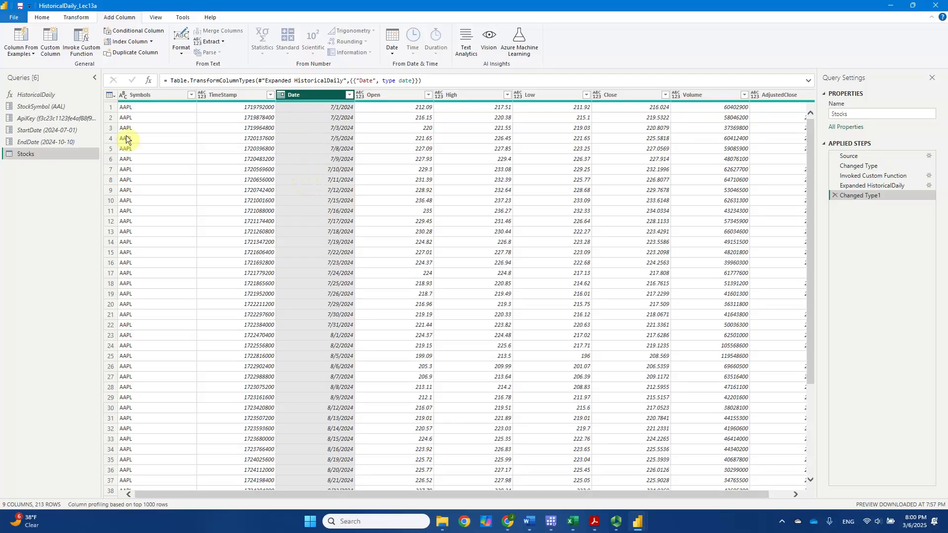
{"action": "left_click", "coordinate": [40, 19]}
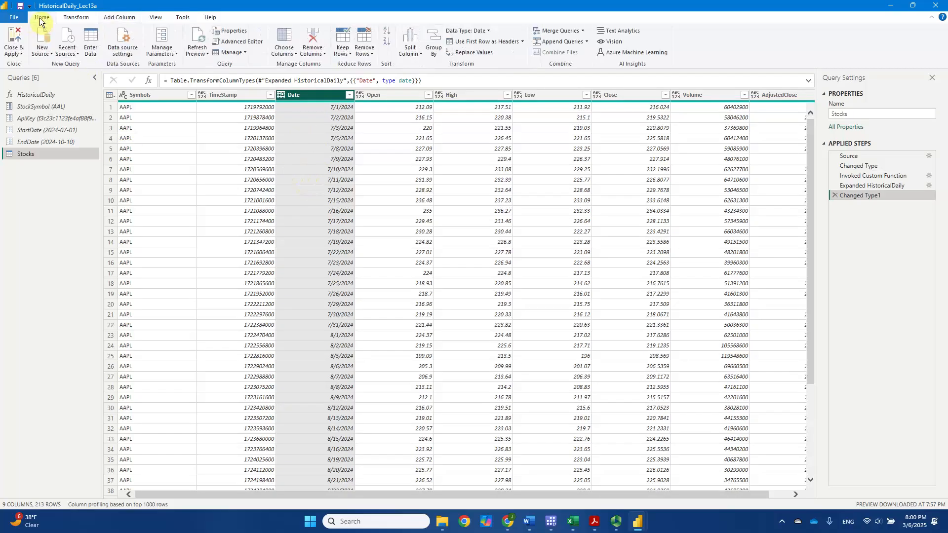
{"action": "left_click", "coordinate": [18, 41]}
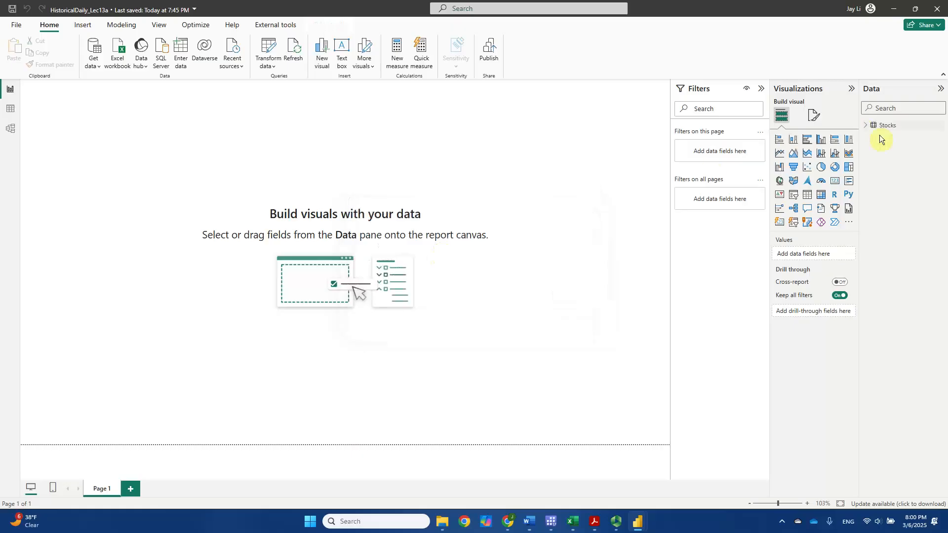
- Show the loaded Stocks table's rows in the table view and rename the table StocksDaily
{"action": "left_click", "coordinate": [889, 127]}
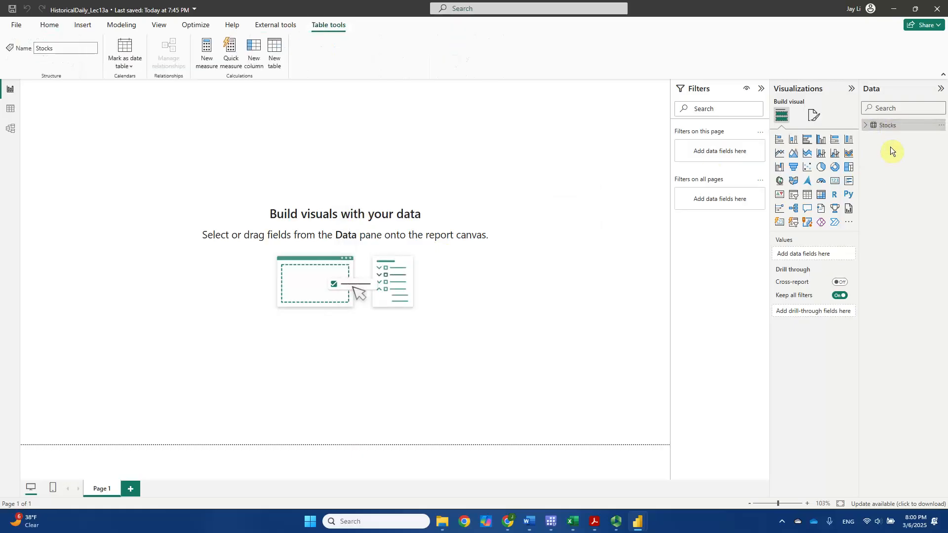
{"action": "left_click", "coordinate": [10, 109]}
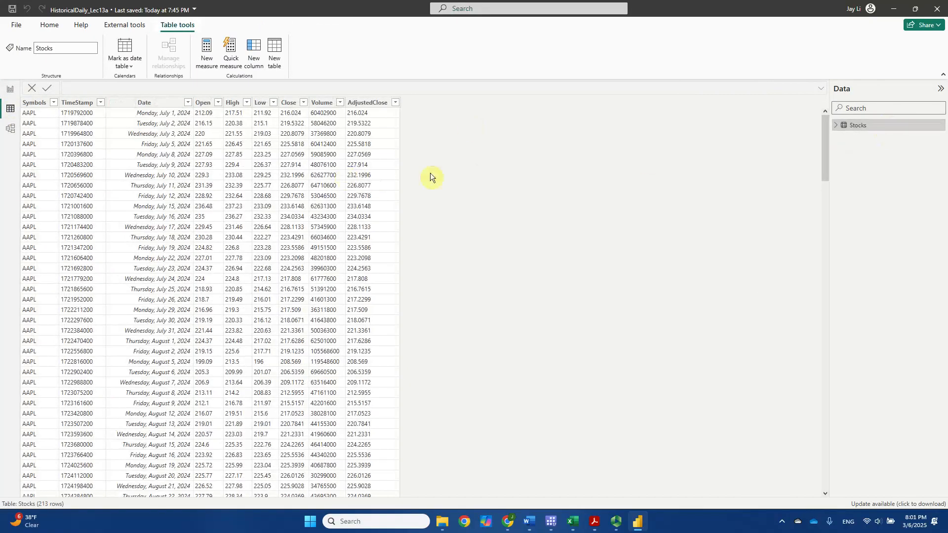
{"action": "mouse_move", "coordinate": [872, 128]}
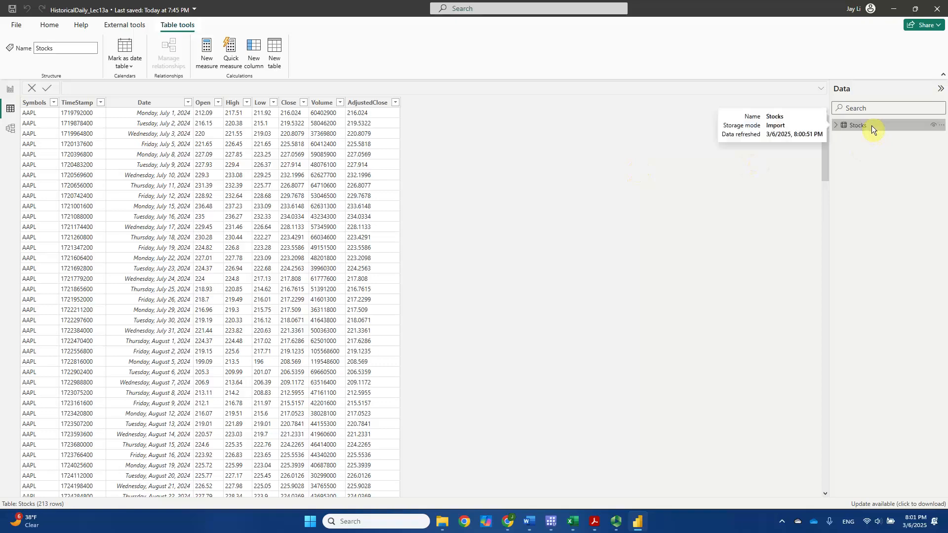
{"action": "double_click", "coordinate": [871, 125]}
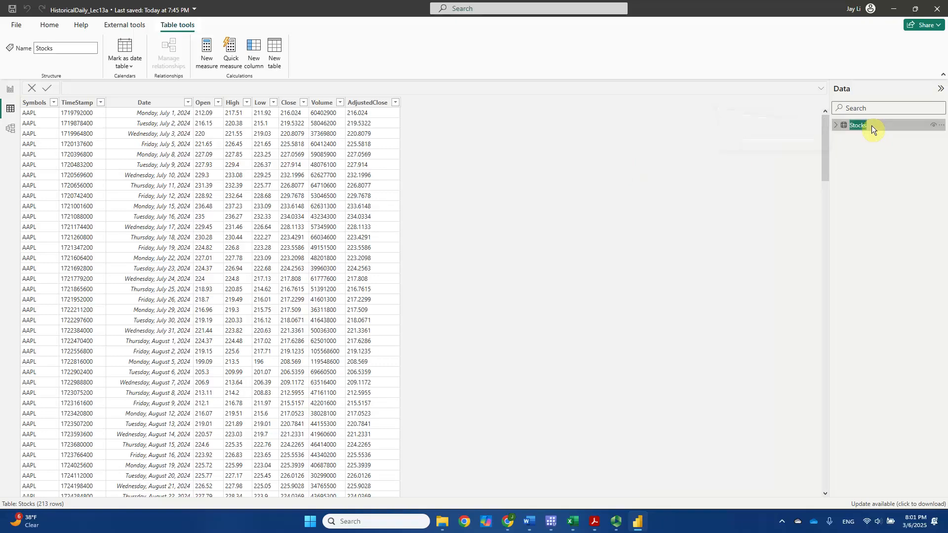
{"action": "type", "text": "Daily"}
{"action": "key", "text": "Return"}
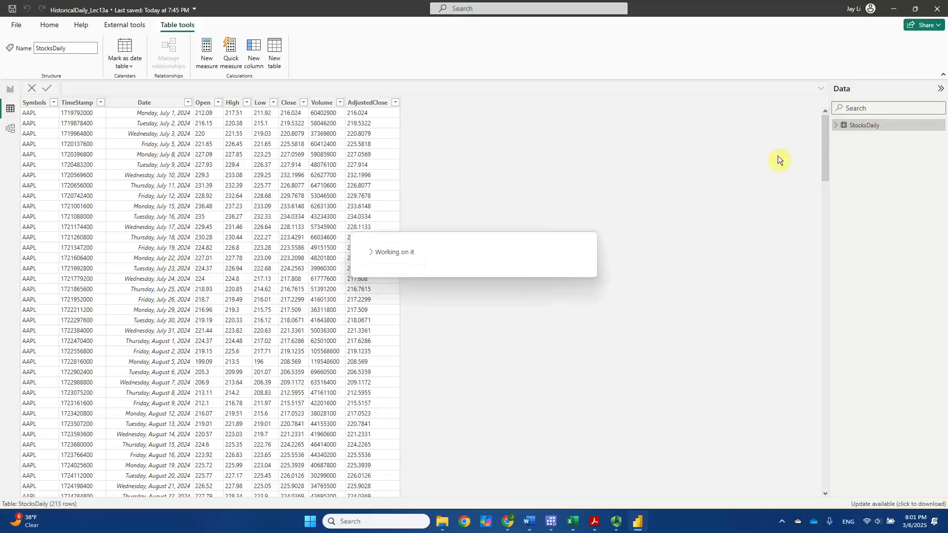